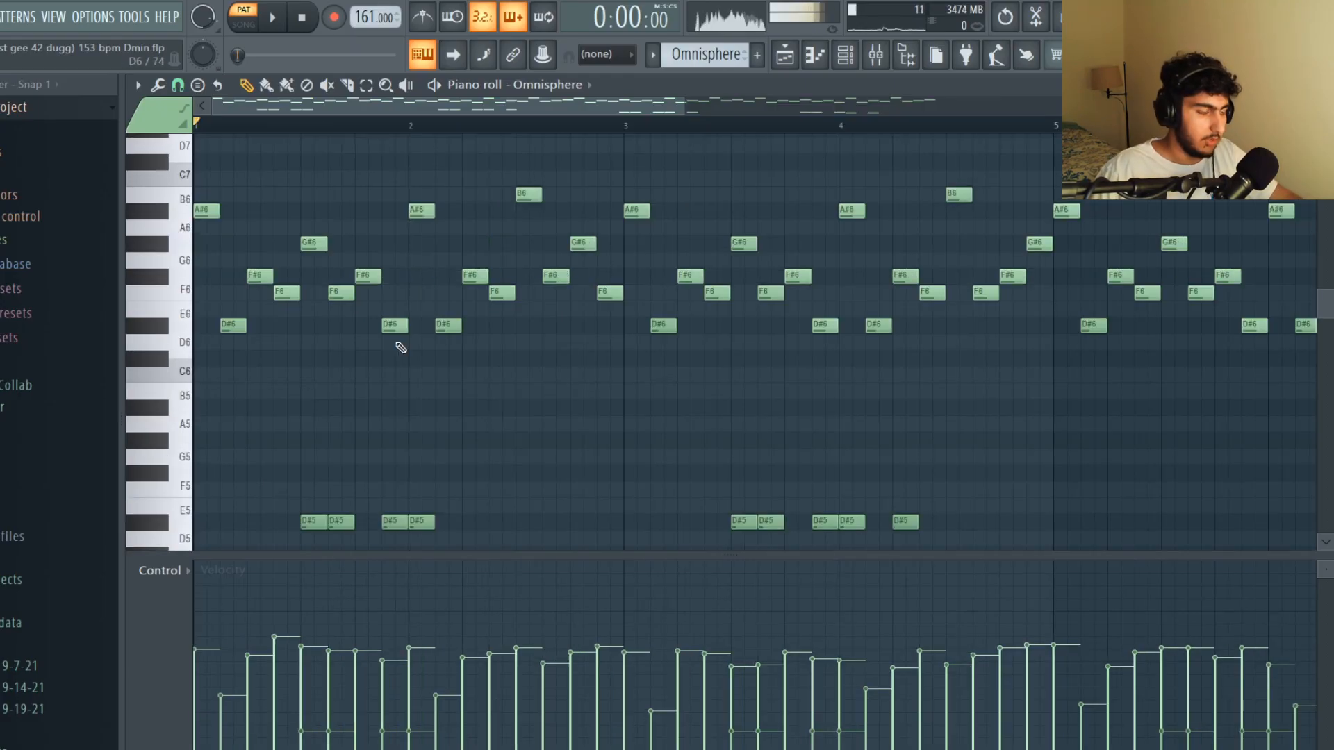
# Mark the first two bars of the Omnisphere melody as the playback range and play them.
pyautogui.moveTo(396, 345); pyautogui.dragTo(196, 189)
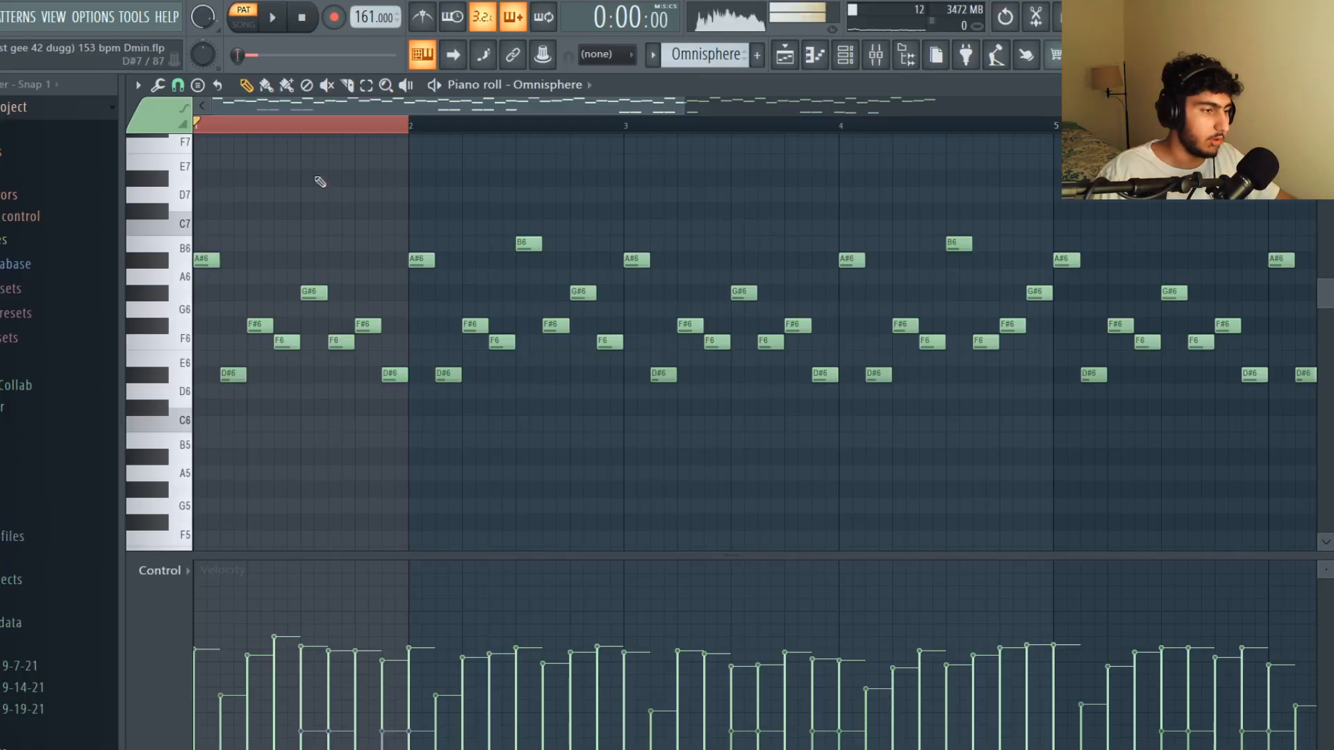
pyautogui.moveTo(414, 126); pyautogui.dragTo(628, 145)
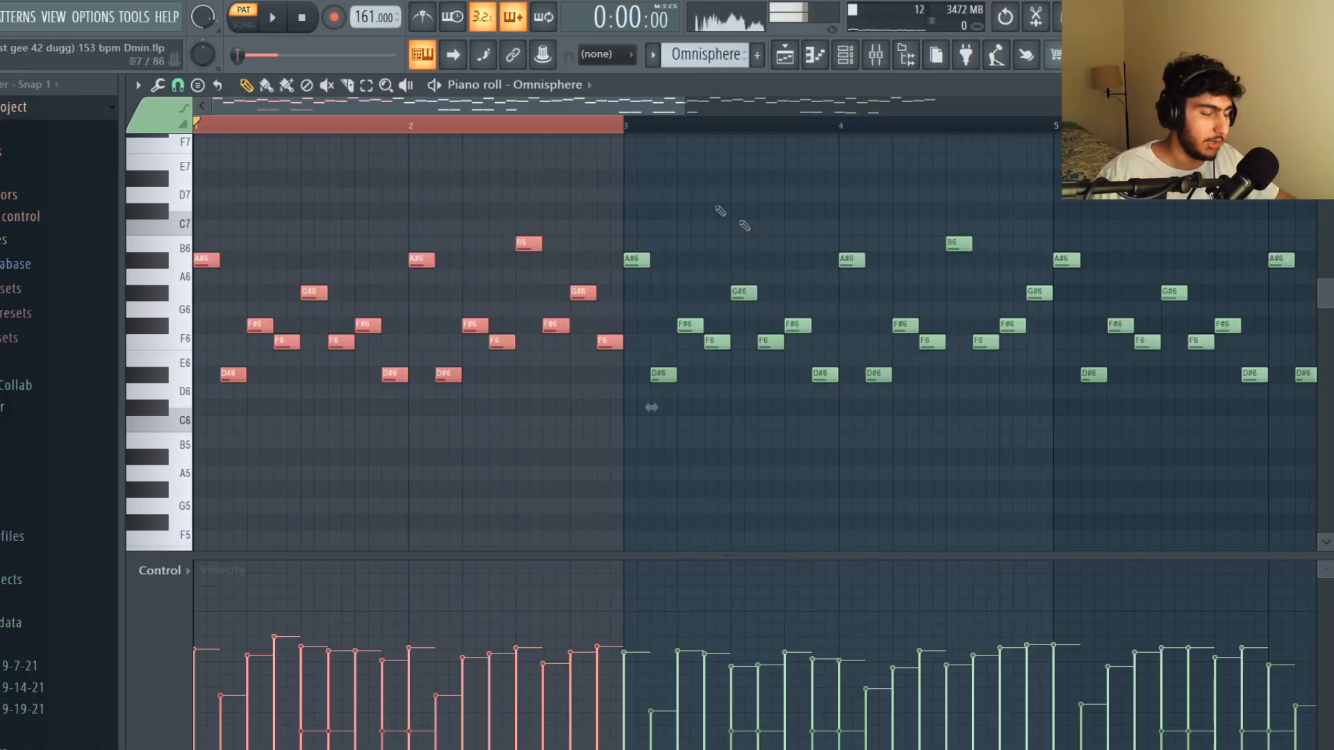
pyautogui.press('space')
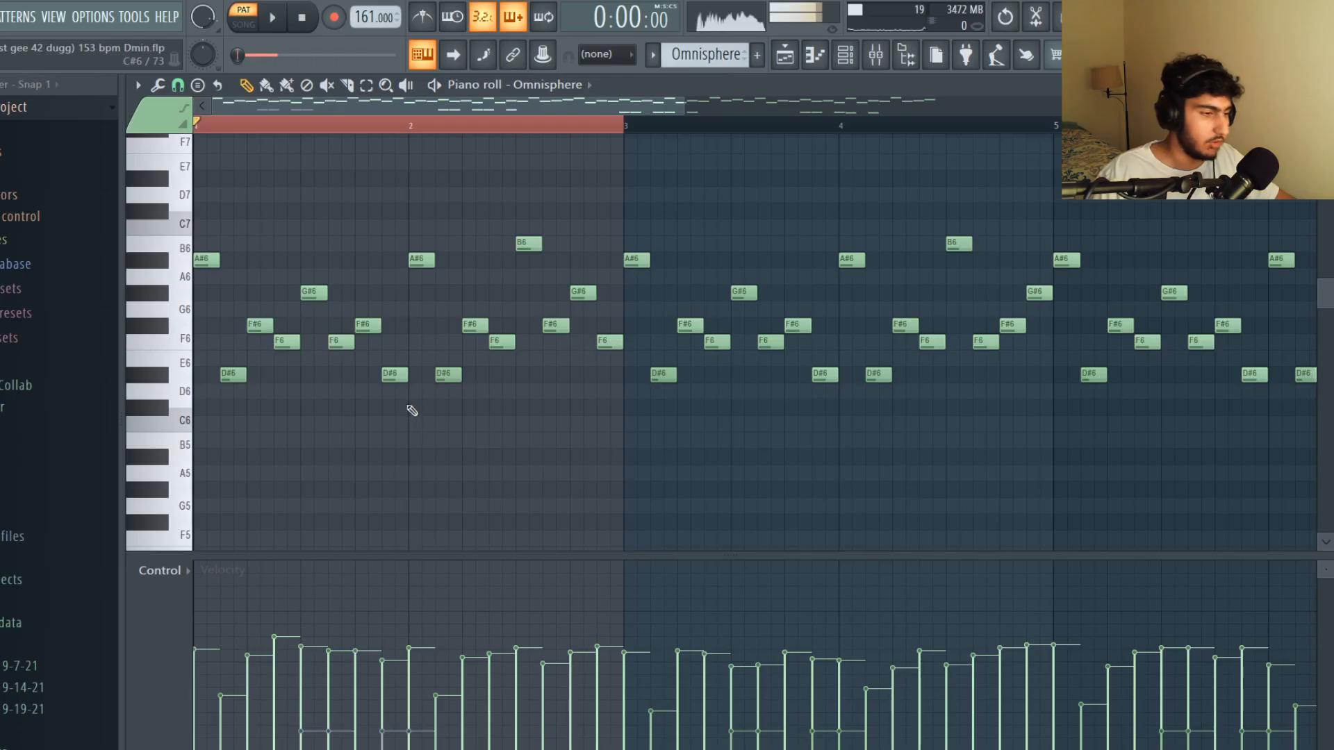
# Try duplicating the melody's first bar onto bar 2, undo it, and try duplicating bars 1 and 2 onto bars 3 and 4.
pyautogui.moveTo(404, 415); pyautogui.dragTo(416, 261)
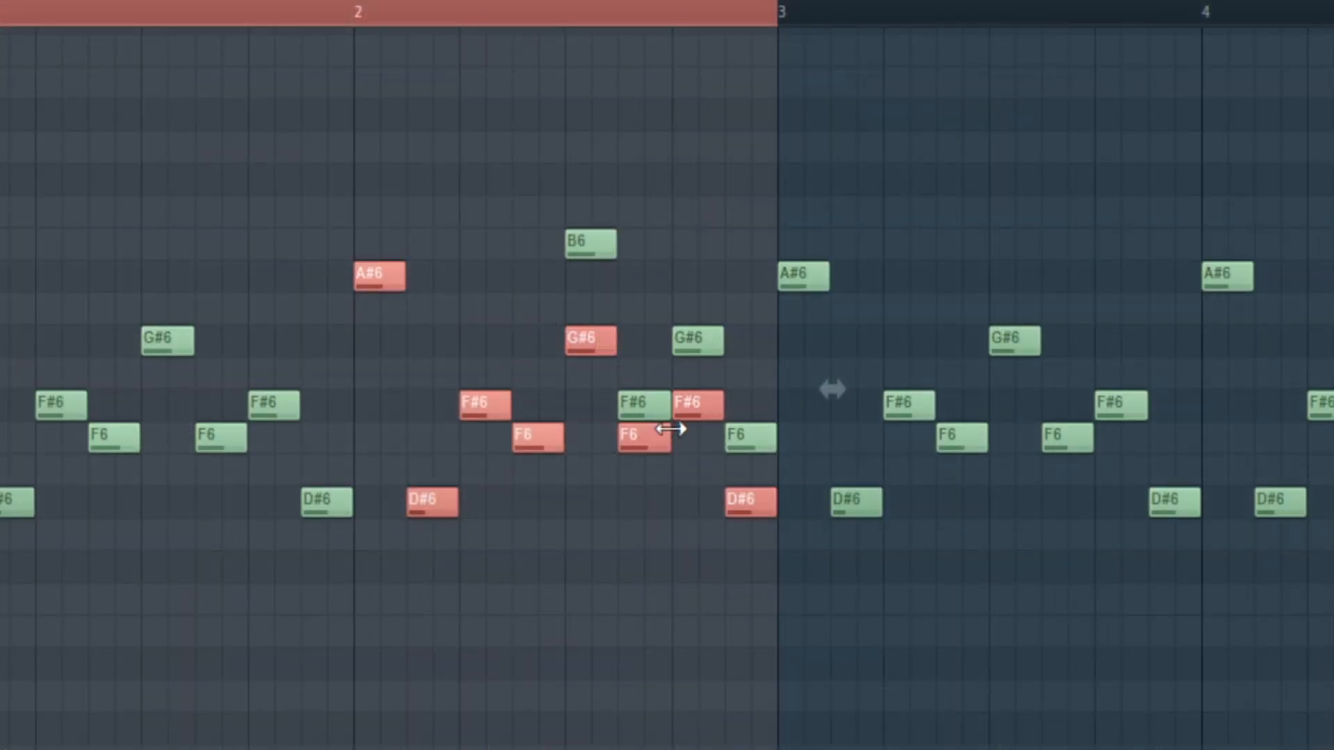
pyautogui.hotkey('ctrl', 'z')
pyautogui.moveTo(623, 126); pyautogui.dragTo(32, 174)
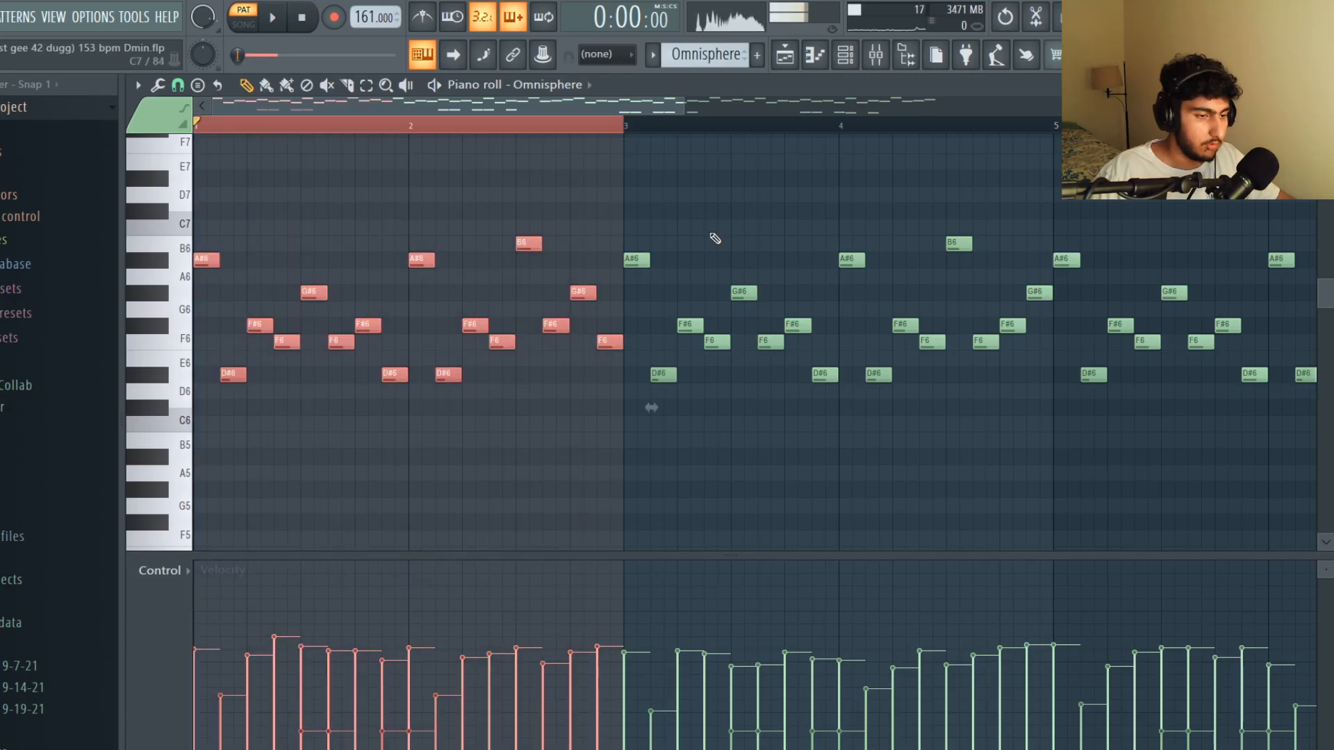
pyautogui.hotkey('ctrl', 'b')
pyautogui.click(978, 337)
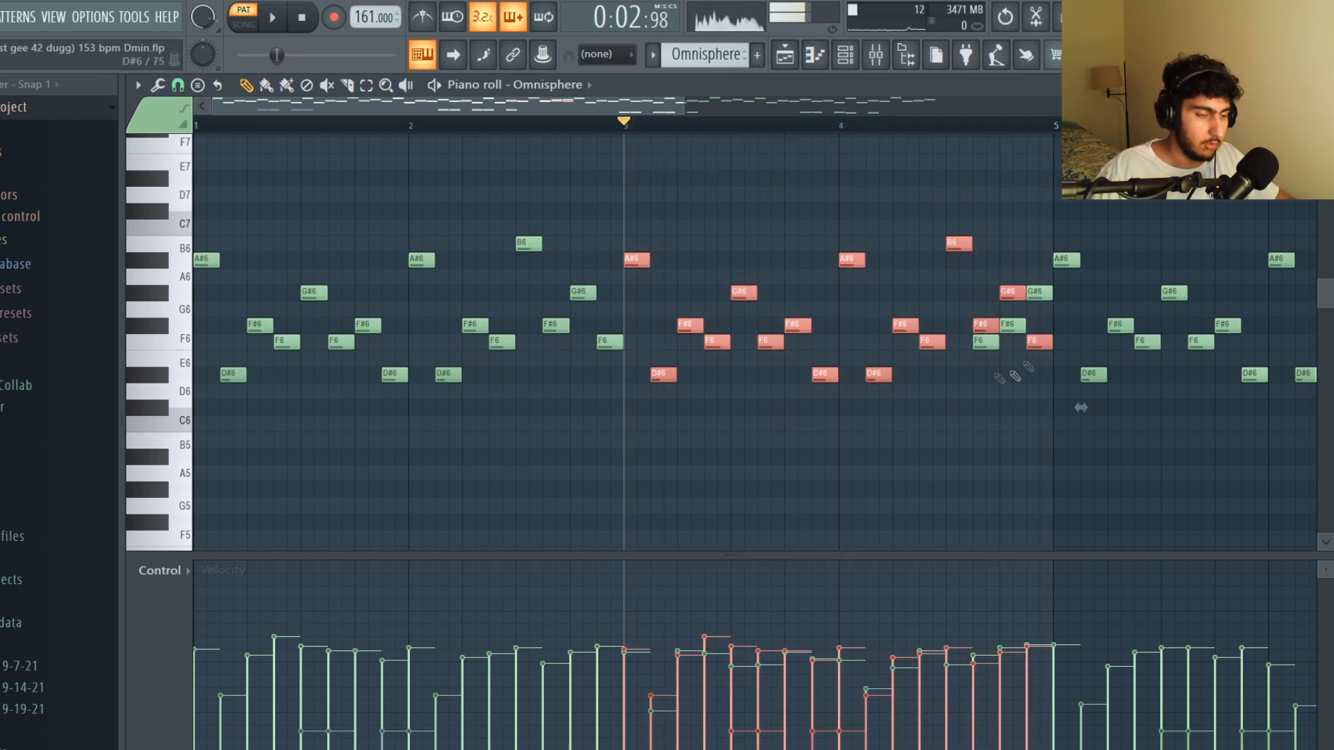
# Highlight bars 1 to 4 and bars 5 to 8 of the upper Omnisphere melody in turn to compare the two halves.
pyautogui.moveTo(697, 397); pyautogui.dragTo(208, 182)
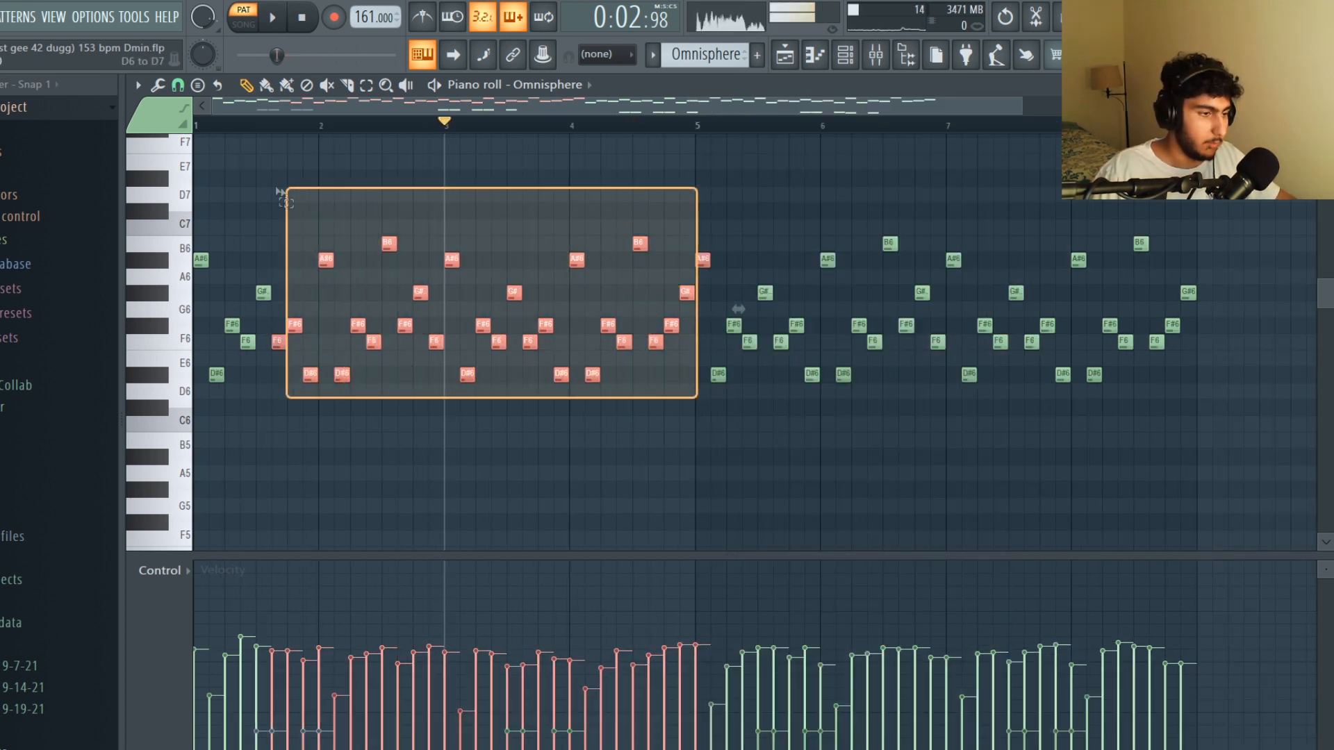
pyautogui.keyDown('ctrl'); pyautogui.click(420, 420); pyautogui.keyUp('ctrl')
pyautogui.moveTo(1252, 410); pyautogui.dragTo(708, 147)
pyautogui.keyDown('ctrl'); pyautogui.click(715, 156); pyautogui.keyUp('ctrl')
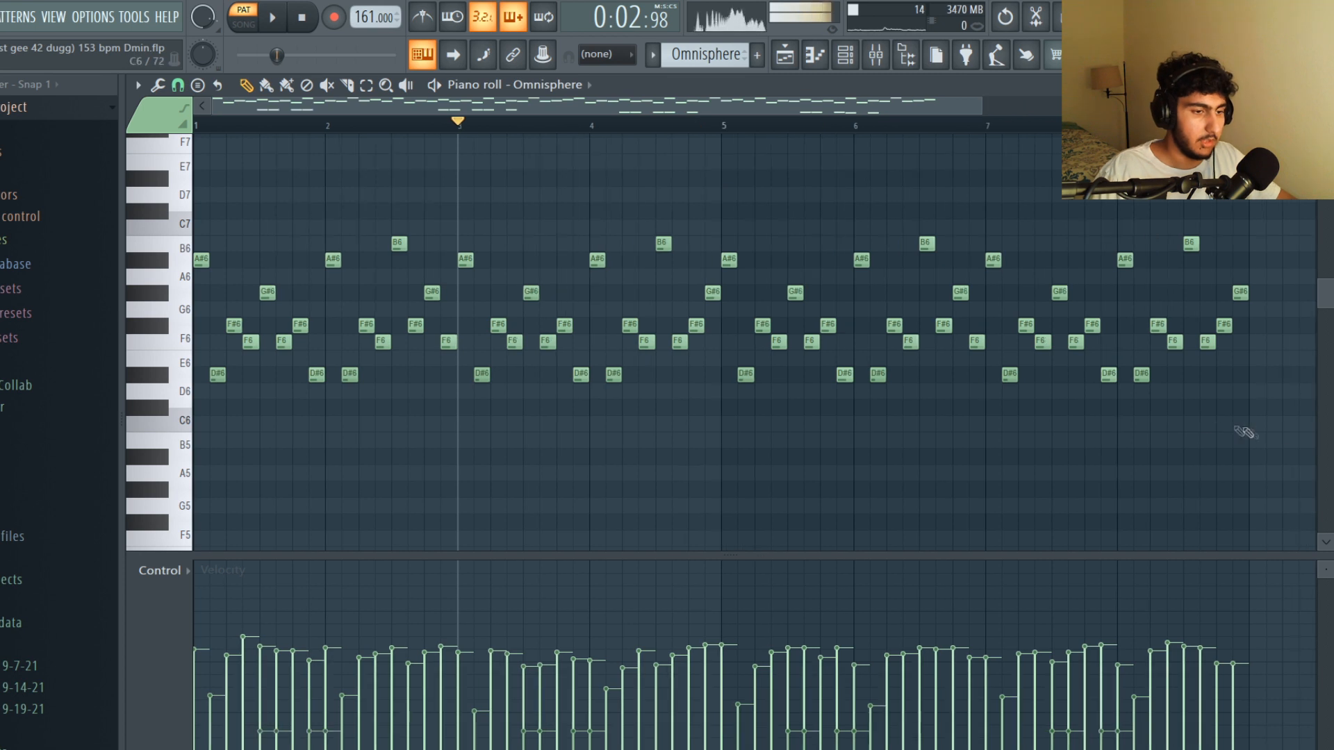
# Try randomizing the velocities of all upper melody notes with the piano roll randomizer.
pyautogui.moveTo(1292, 432)
pyautogui.mouseDown()
pyautogui.moveTo(289, 187)
pyautogui.moveTo(191, 184)
pyautogui.mouseUp()
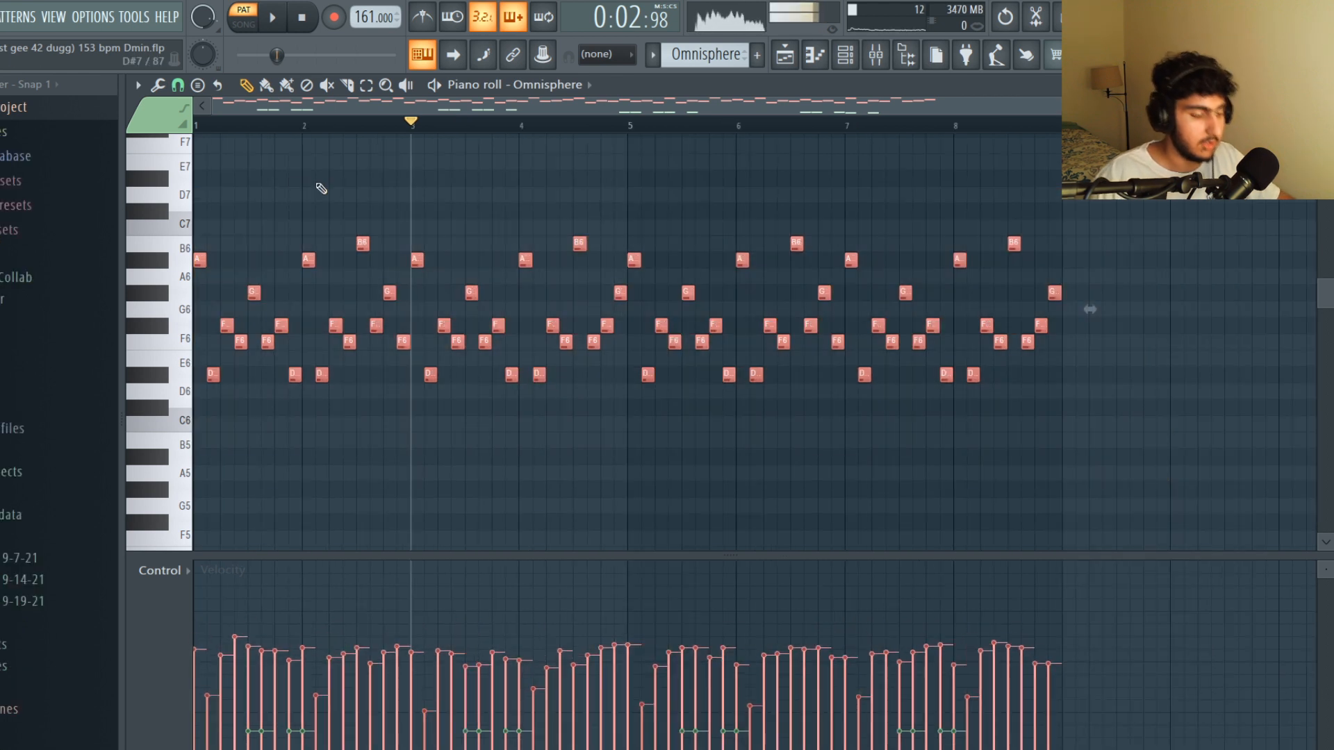
pyautogui.hotkey('alt', 'r')
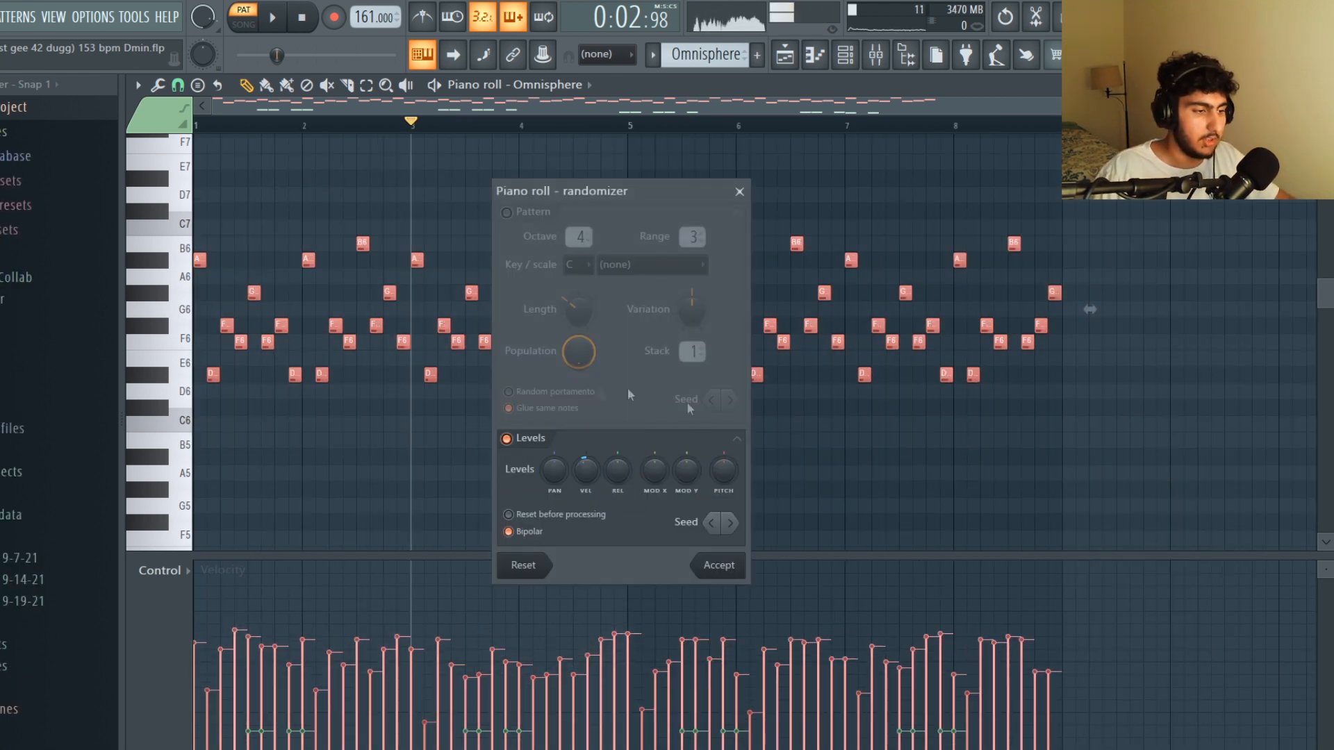
pyautogui.moveTo(620, 197); pyautogui.dragTo(683, 185)
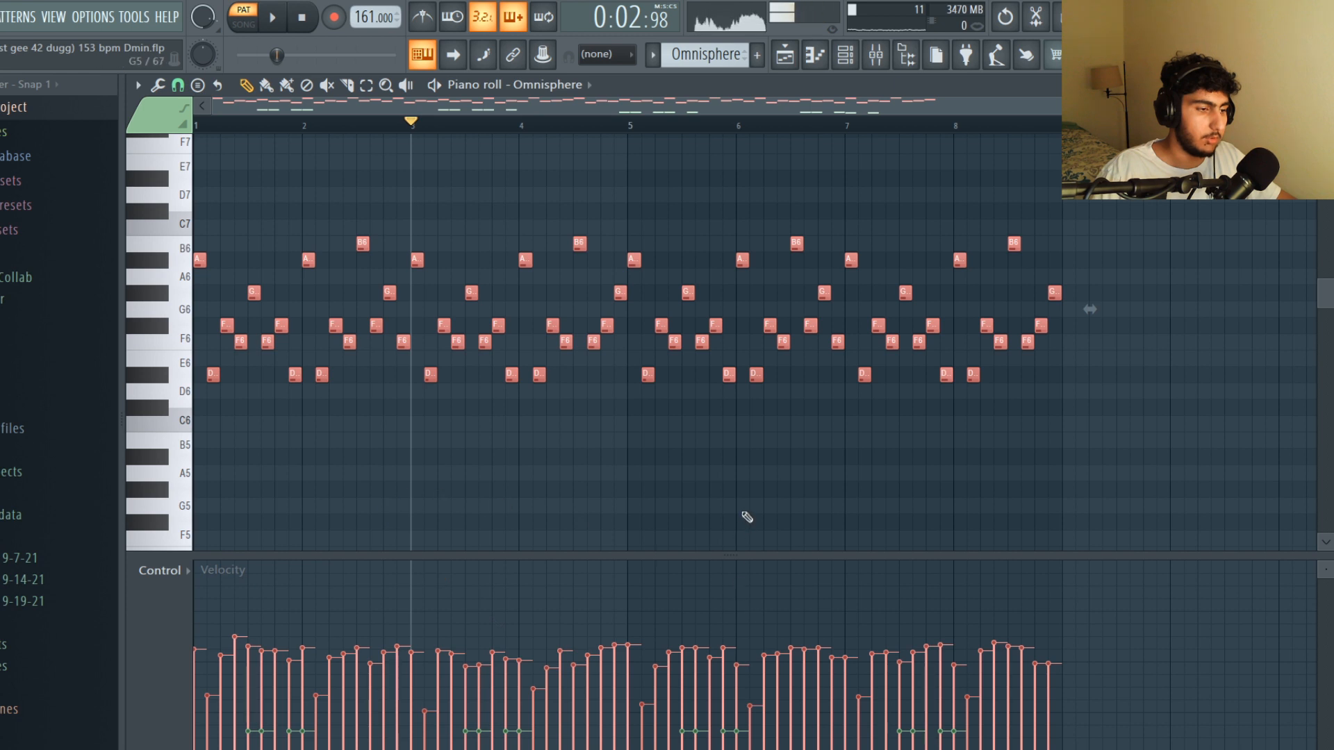
pyautogui.rightClick(652, 483)
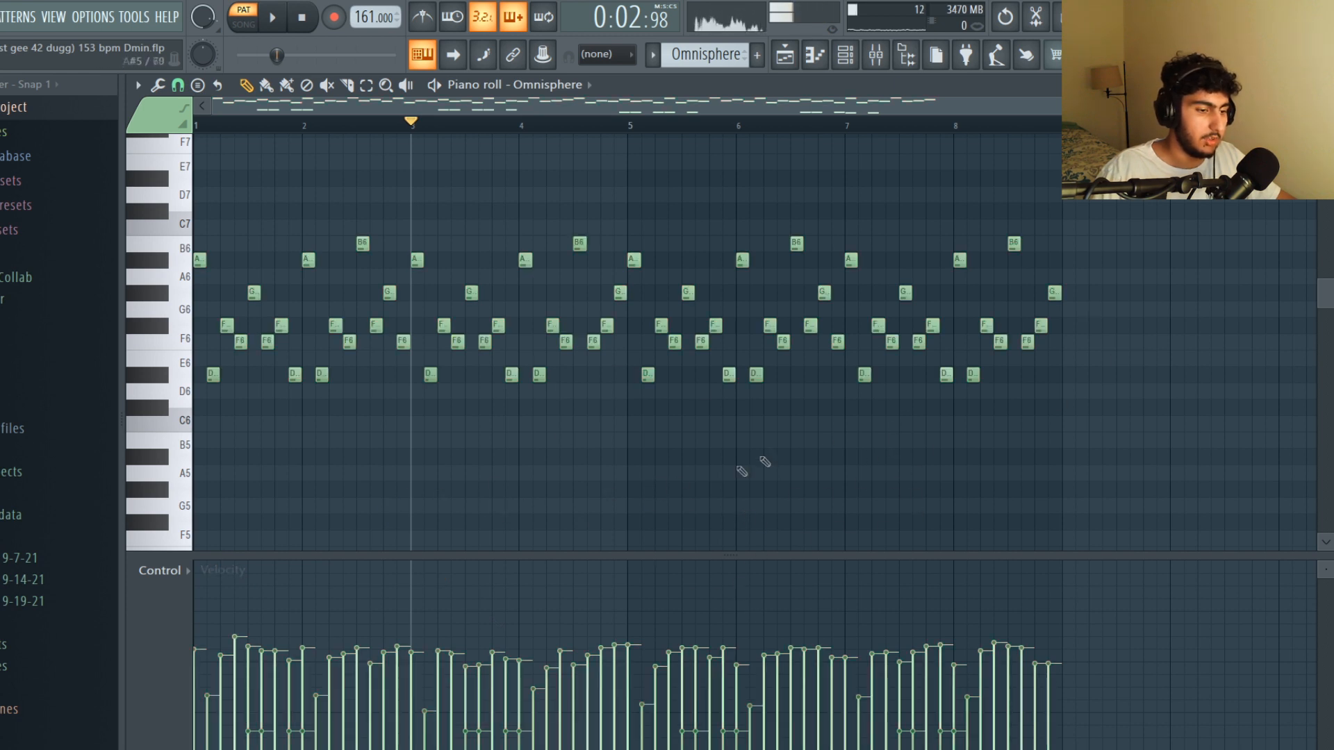
# Highlight the lower notes of the Omnisphere part and the sustained D#3, B2 and A#2 bass notes to examine them.
pyautogui.scroll(-4, 1033, 379)
pyautogui.moveTo(1150, 513); pyautogui.dragTo(204, 319)
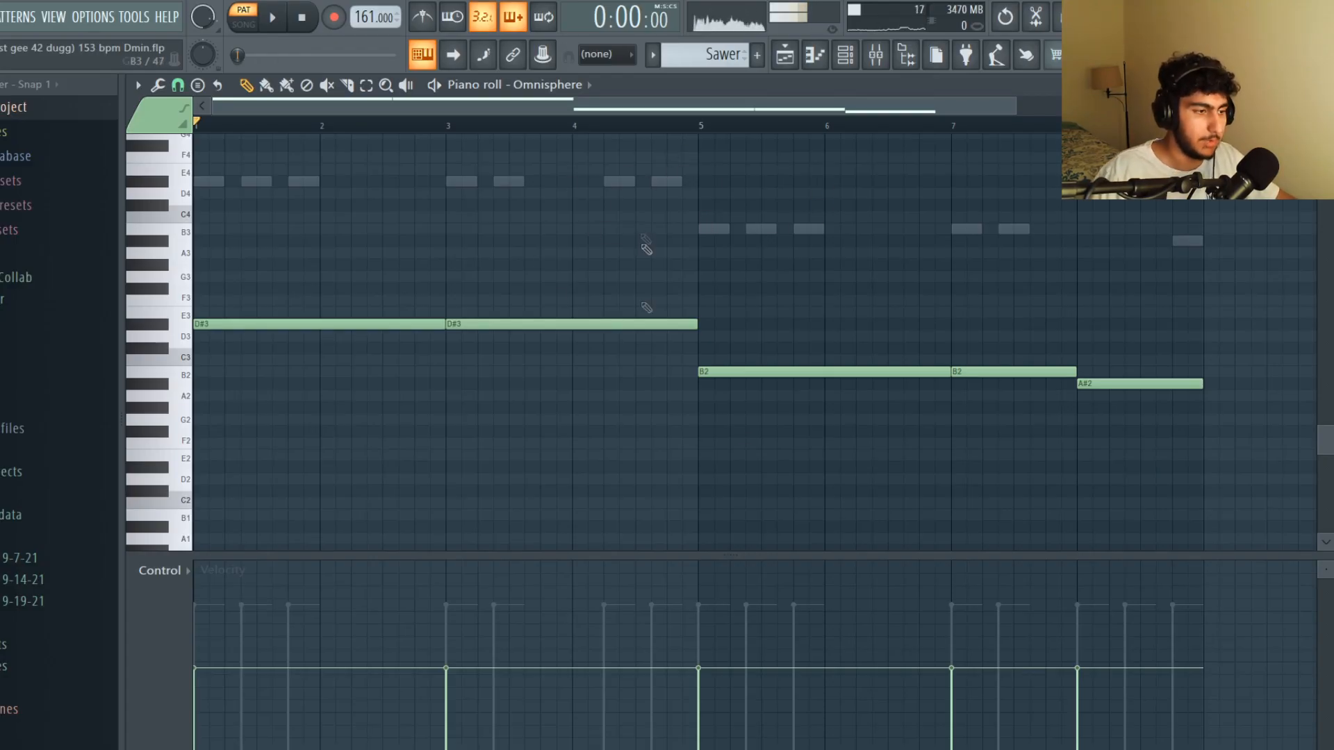
pyautogui.moveTo(1220, 435); pyautogui.dragTo(369, 259)
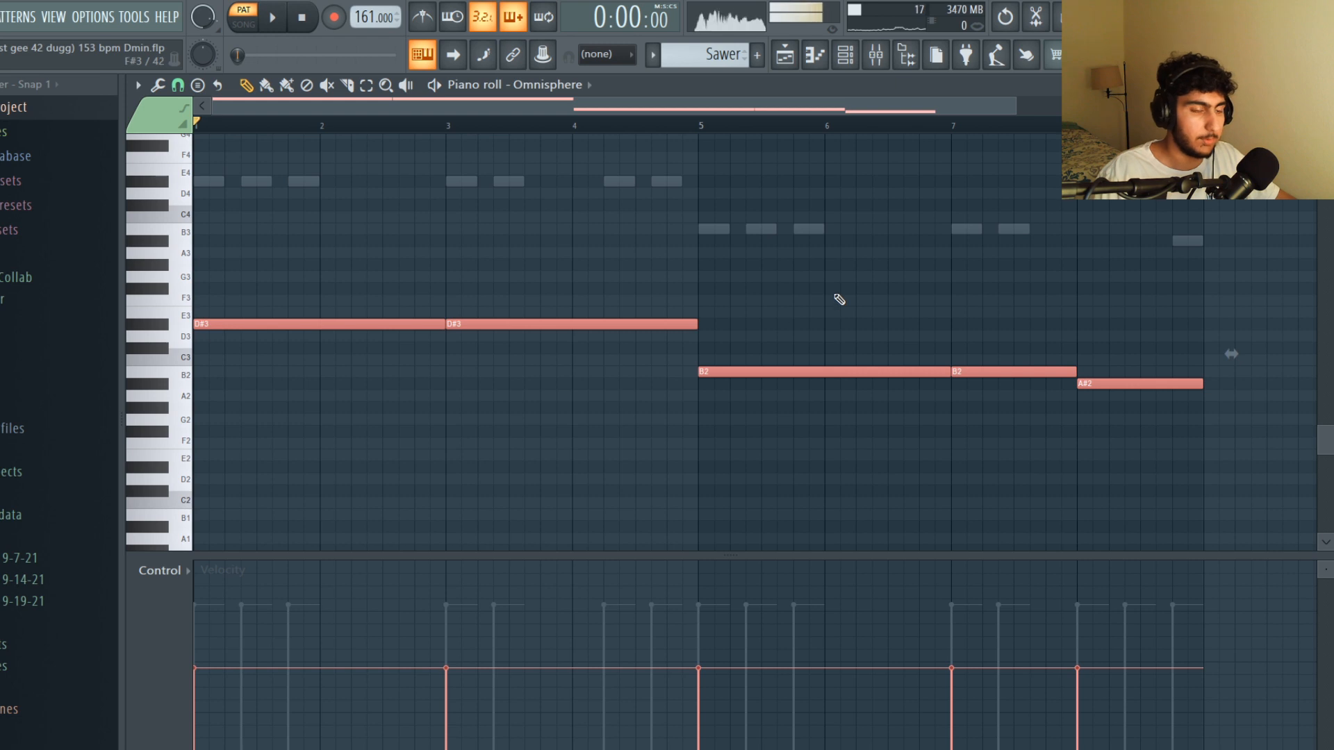
pyautogui.hotkey('ctrl', 'd')
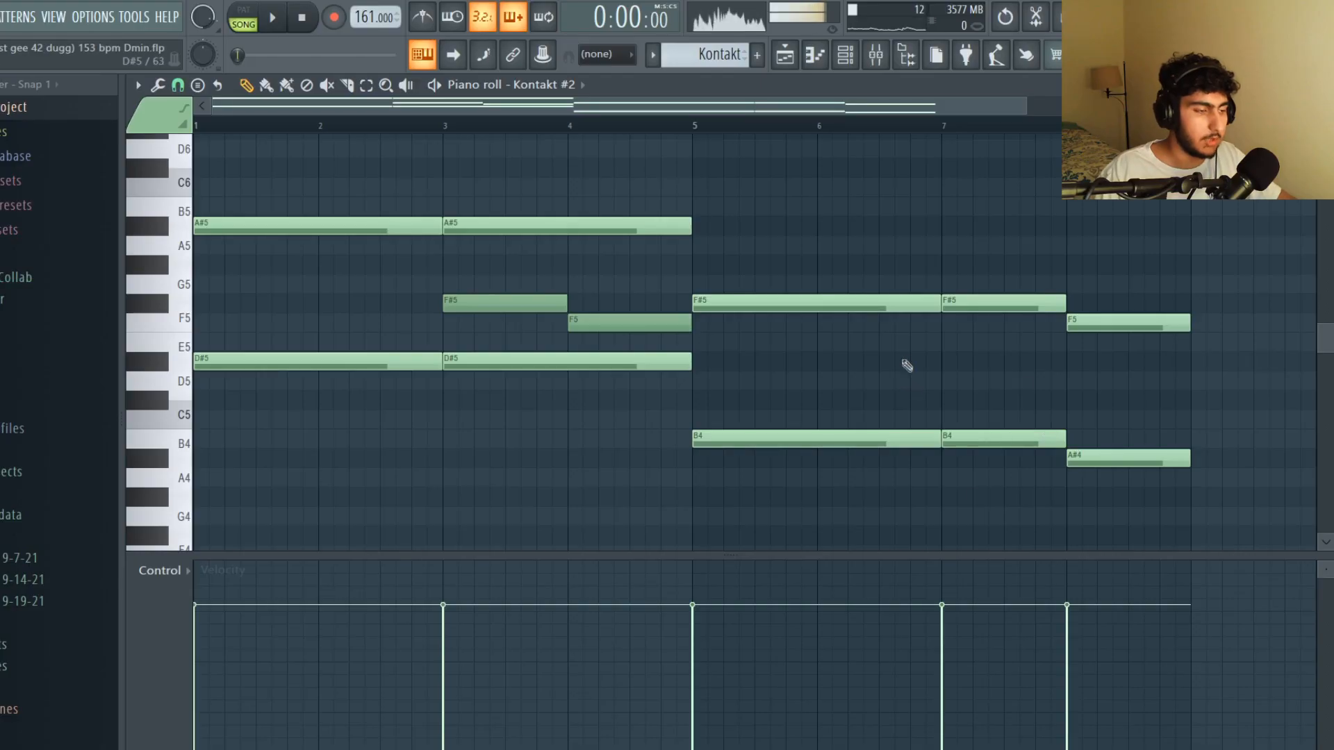
# Highlight the Kontakt #2 root notes D#5, B4 and A#4, highlight the fifths A#5, F#5 and F5, and play the part.
pyautogui.moveTo(1189, 485); pyautogui.dragTo(828, 444)
pyautogui.moveTo(639, 366); pyautogui.dragTo(369, 351)
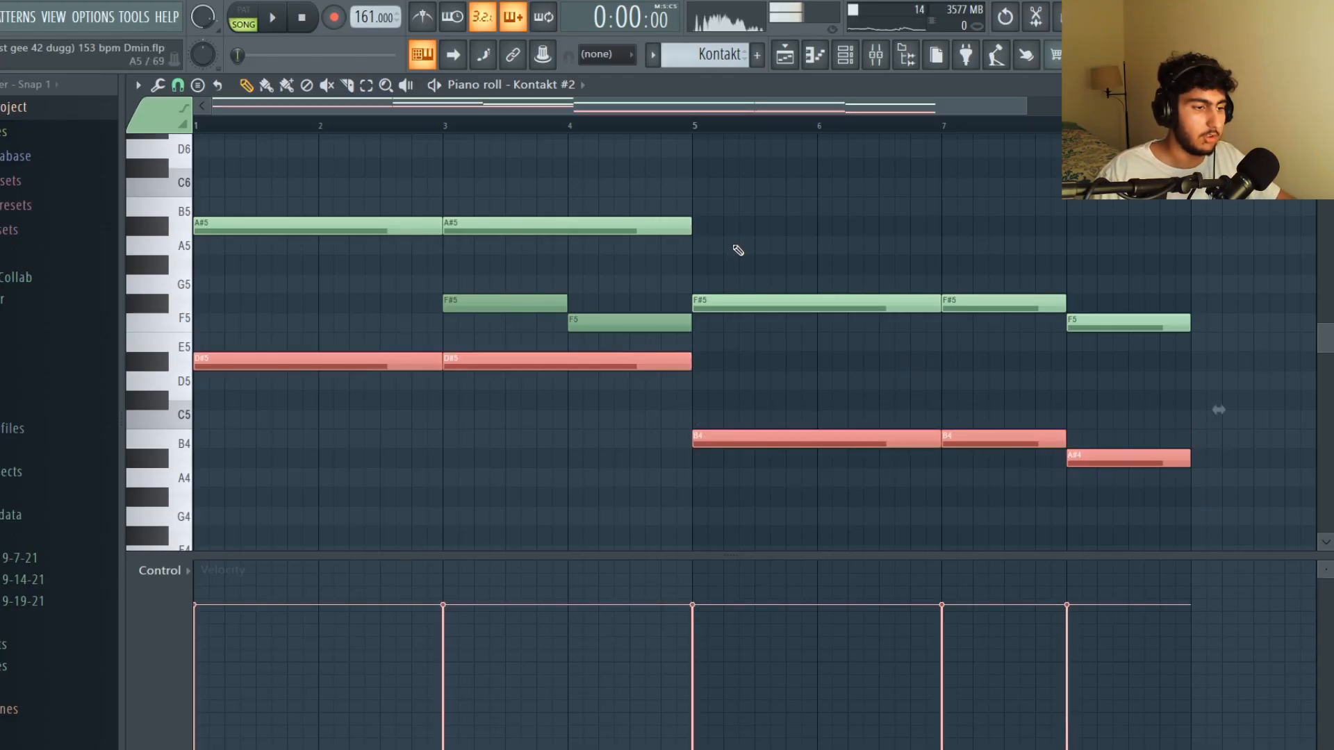
pyautogui.hotkey('ctrl', 'd')
pyautogui.moveTo(1239, 389); pyautogui.dragTo(878, 292)
pyautogui.moveTo(730, 267); pyautogui.dragTo(351, 209)
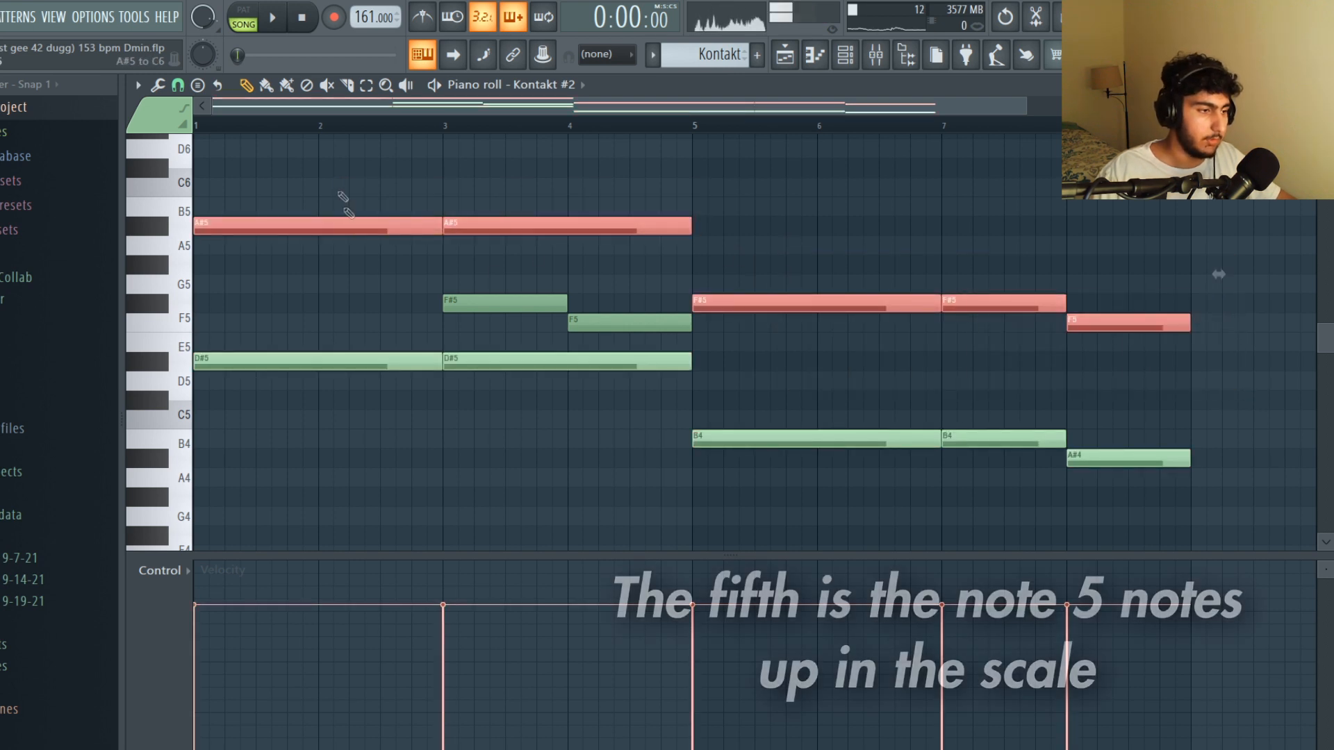
pyautogui.hotkey('ctrl', 'd')
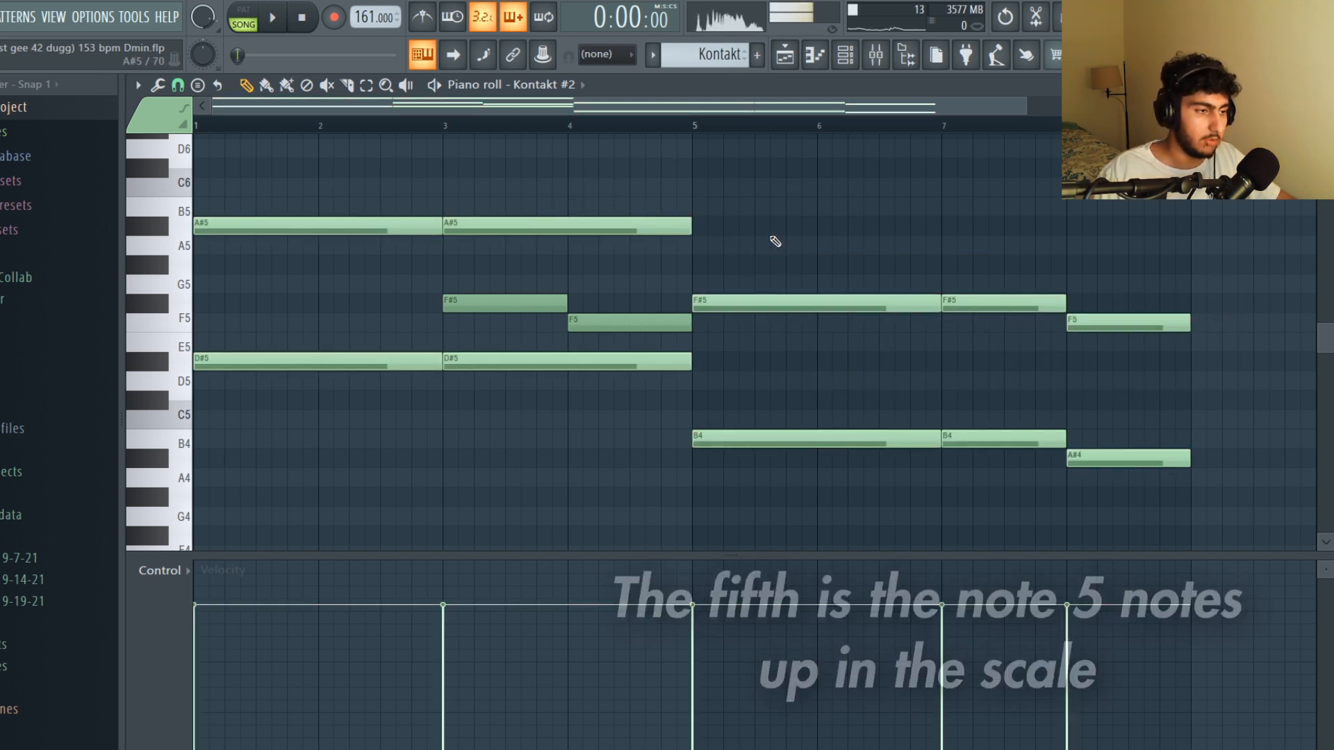
pyautogui.press('space')
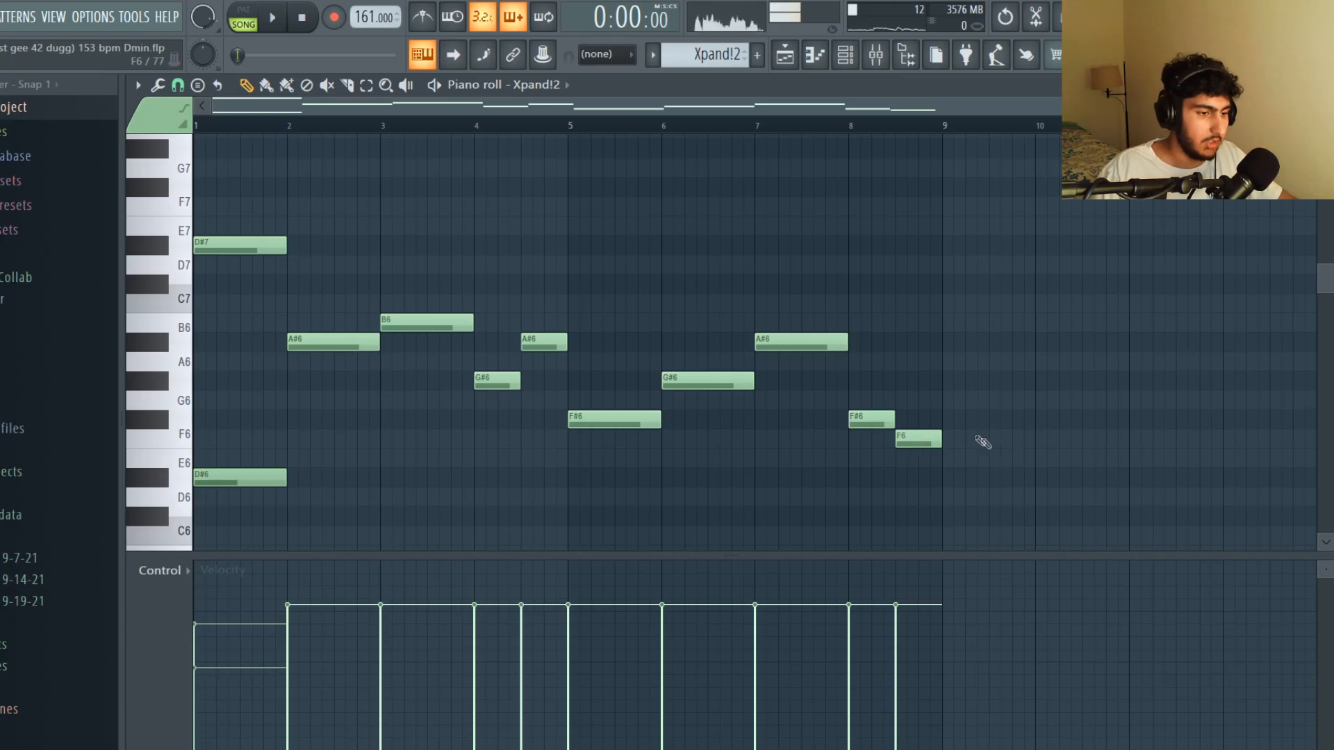
# Fit the eight-bar Xpand!2 melody in view and play it.
pyautogui.keyDown('ctrl'); pyautogui.rightClick(1103, 300); pyautogui.keyUp('ctrl')
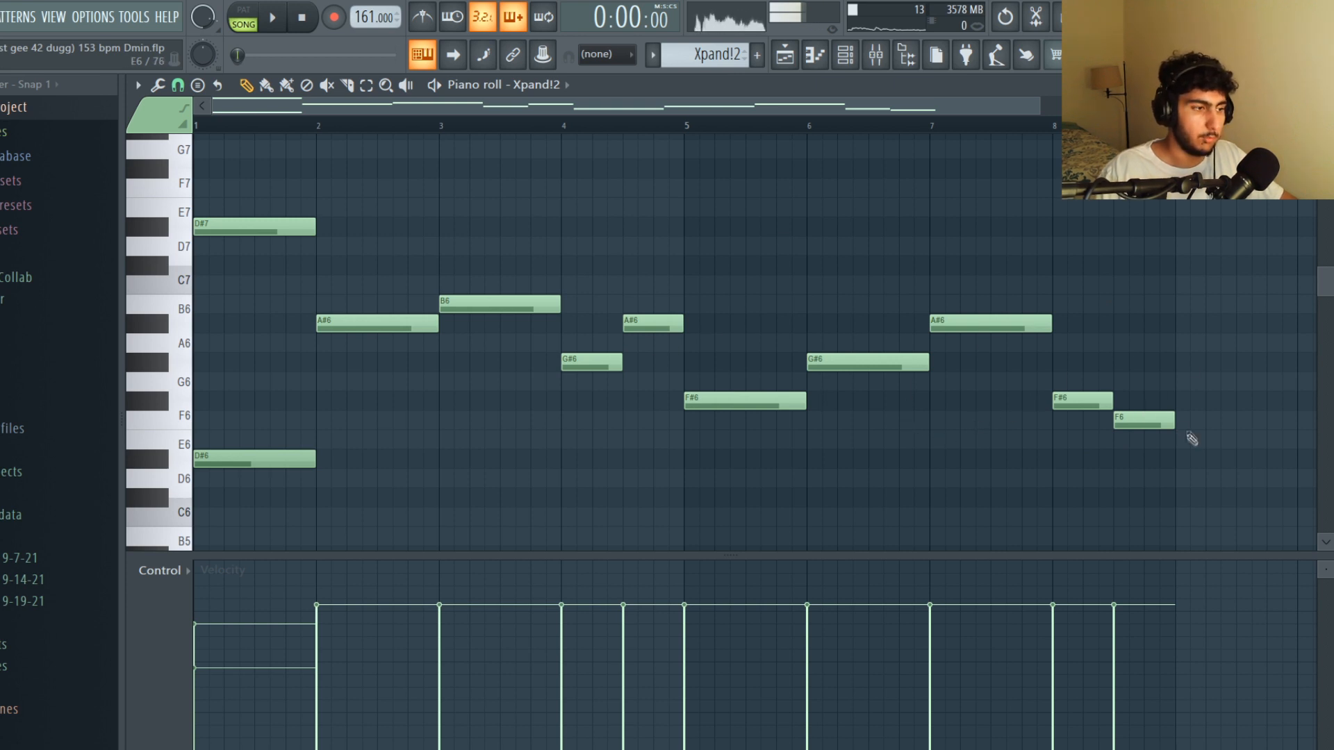
pyautogui.press('space')
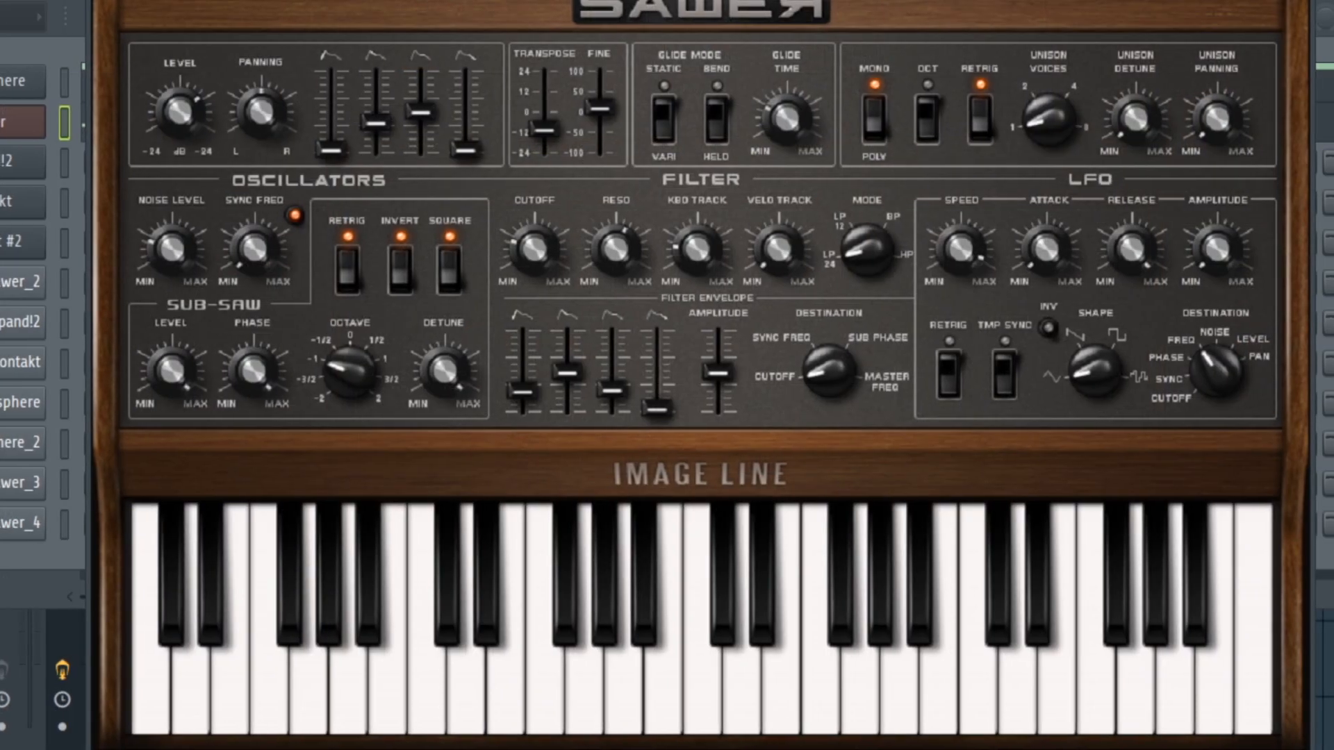
# Examine the Sawer part by highlighting all its notes and the two high A#4 notes in bar 8, and play it.
pyautogui.click(589, 153)
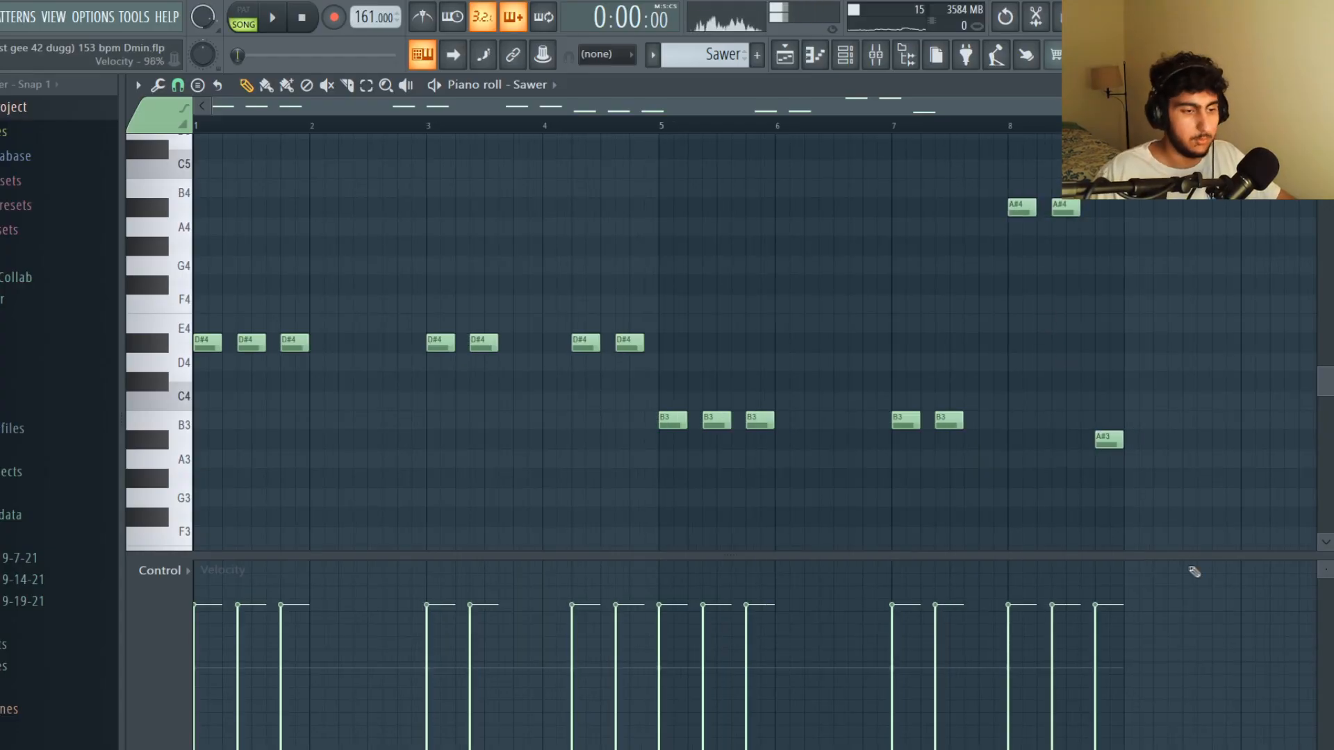
pyautogui.moveTo(1255, 506); pyautogui.dragTo(275, 189)
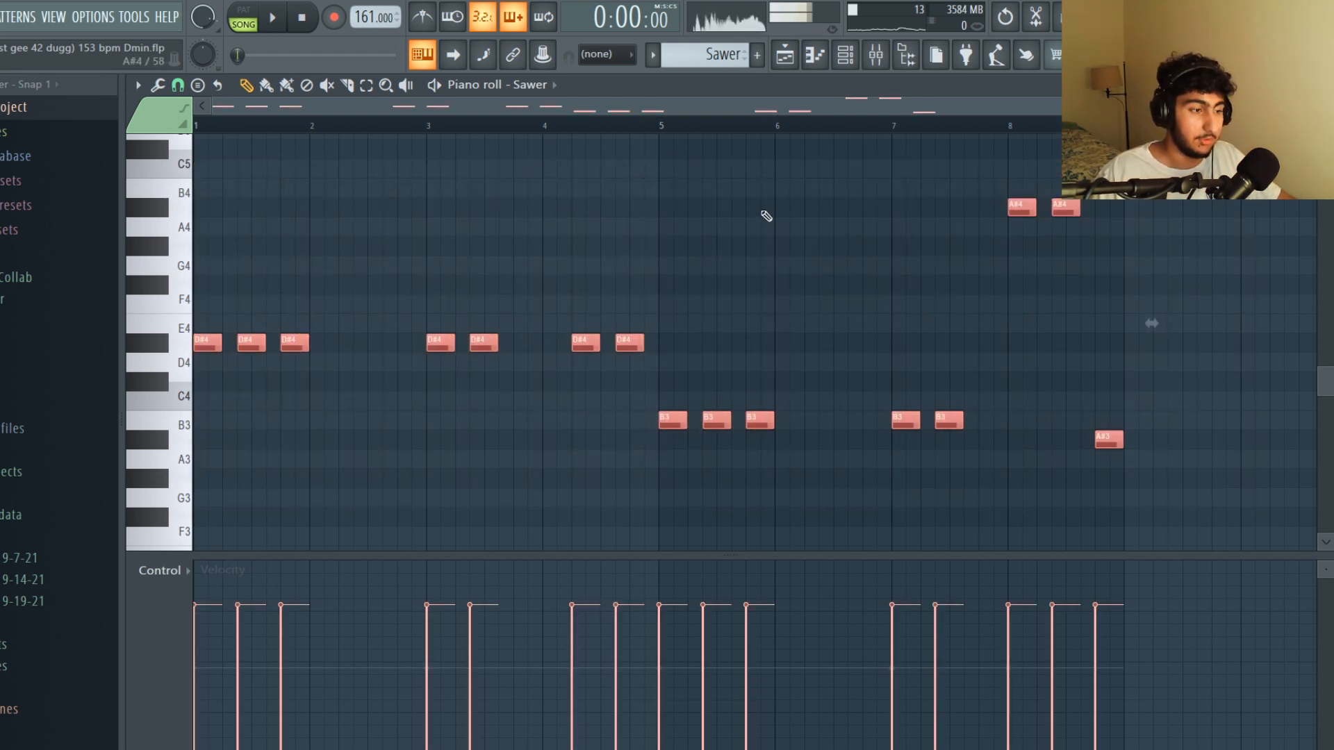
pyautogui.click(1075, 244)
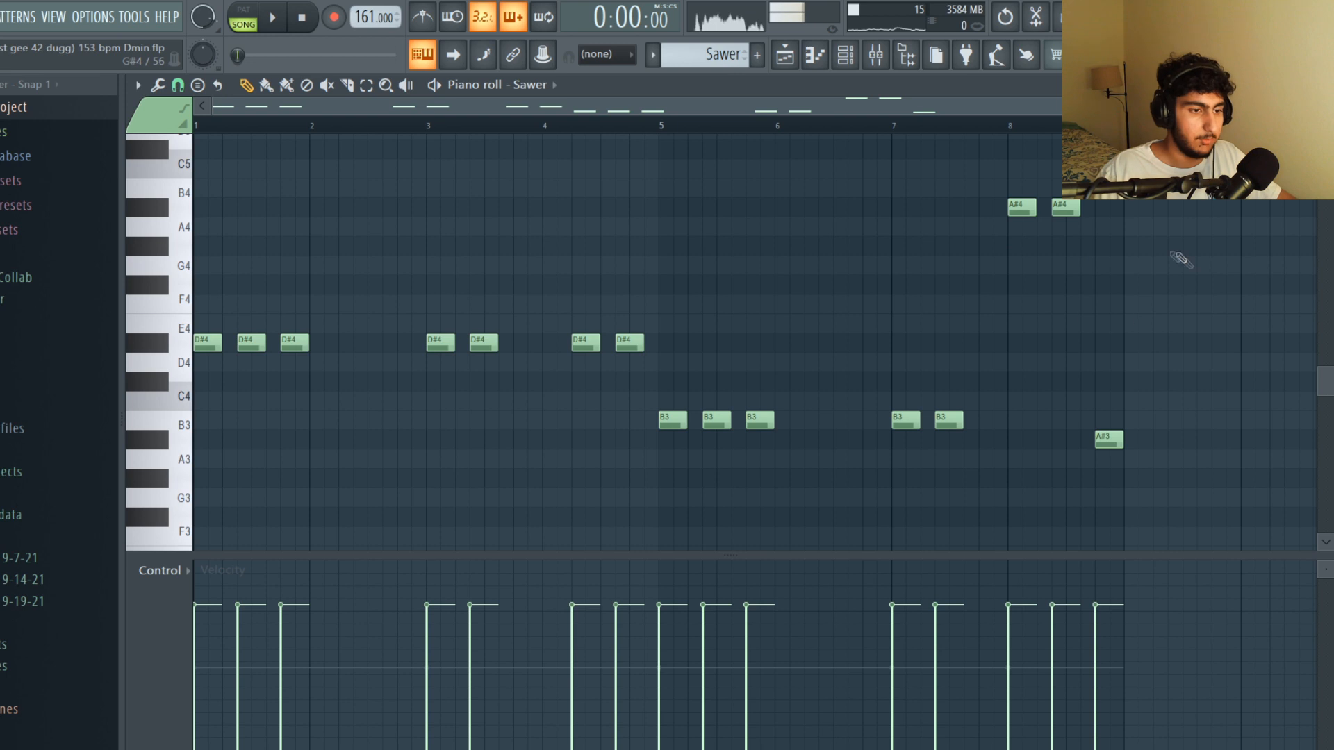
pyautogui.moveTo(1210, 303); pyautogui.dragTo(999, 210)
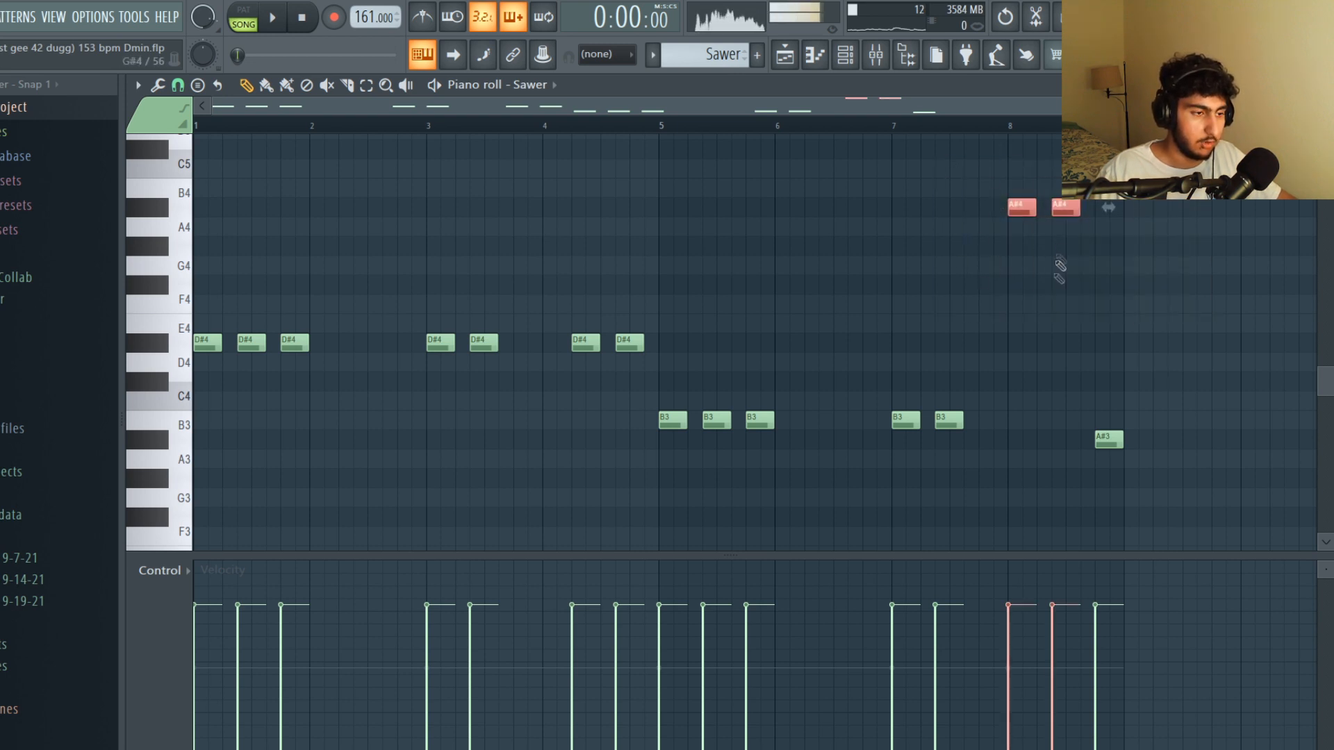
pyautogui.press('space')
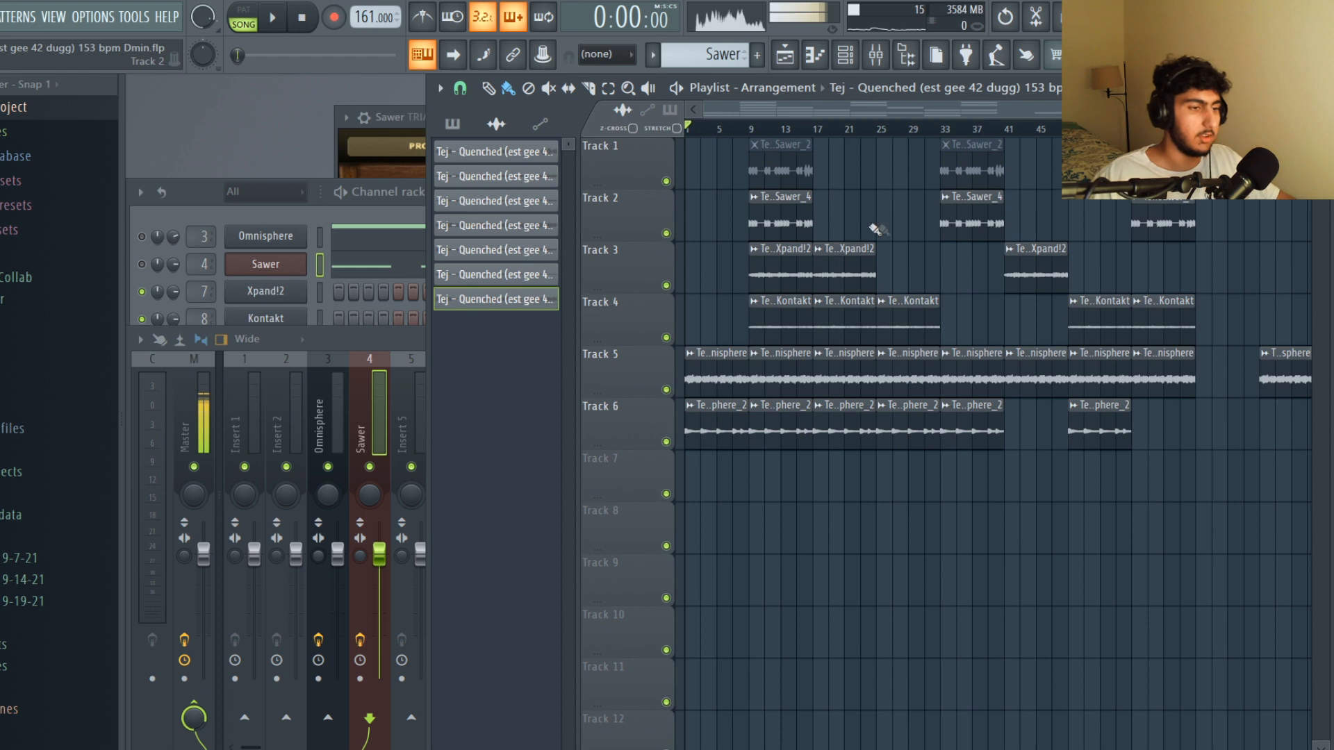
# Look over the playlist arrangement of the rendered melody stems on tracks 1 to 6.
pyautogui.scroll(-2, 874, 229)
pyautogui.scroll(-2, 839, 202)
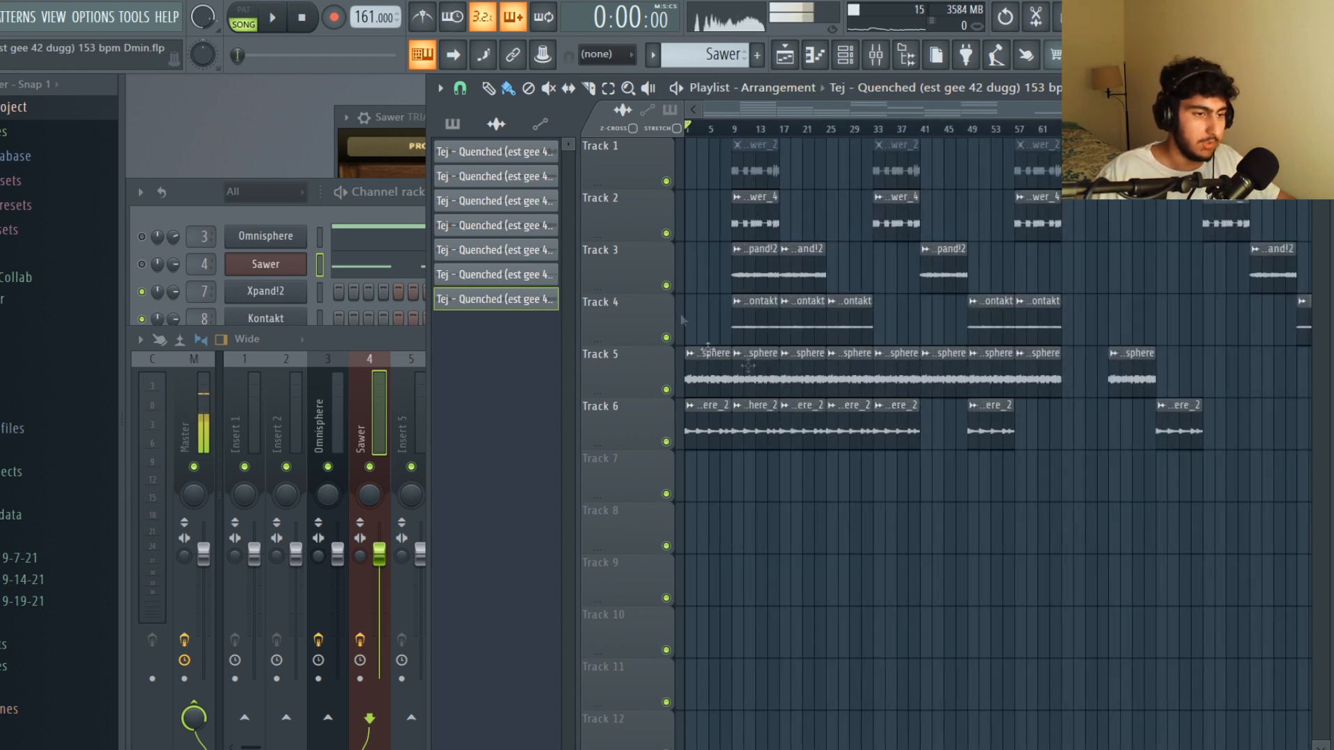
pyautogui.scroll(-1, 1003, 526)
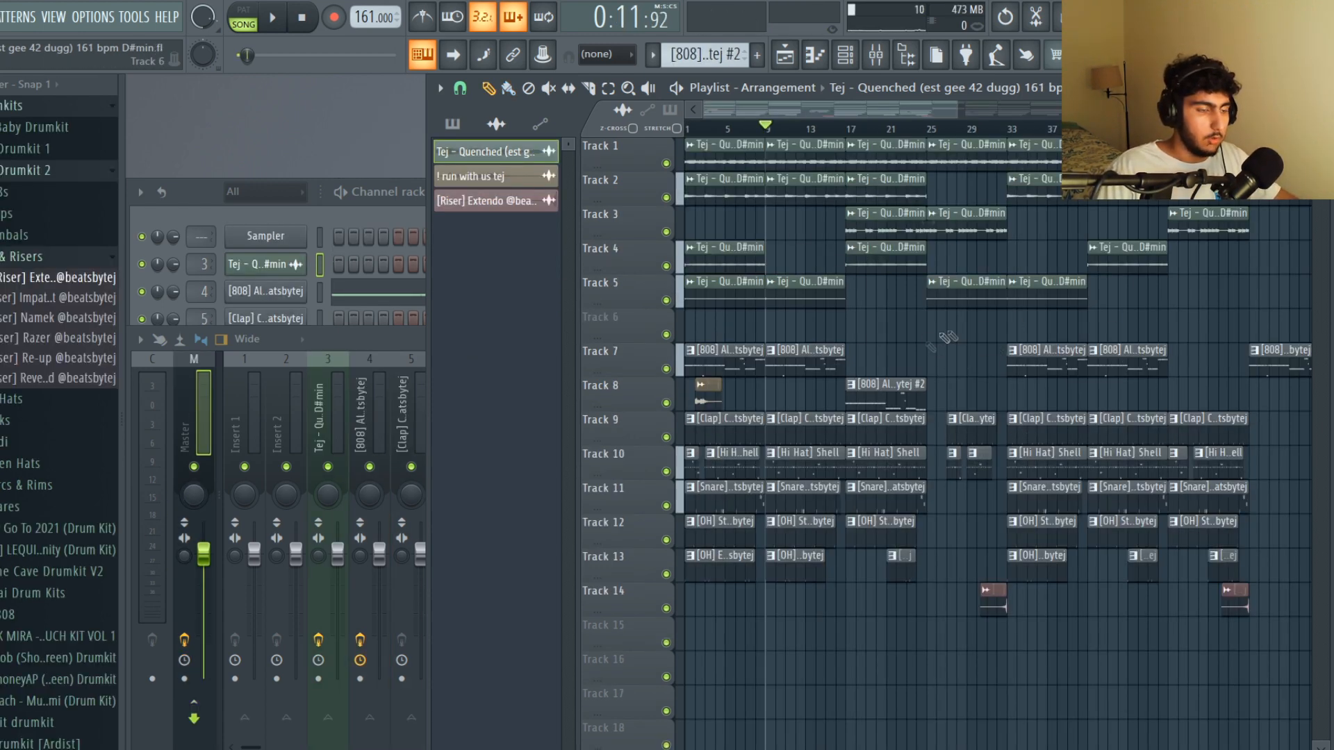
# Highlight the melody clips on tracks 1 to 5 in the full beat's playlist arrangement.
pyautogui.scroll(-2, 1158, 305)
pyautogui.moveTo(1262, 321); pyautogui.dragTo(688, 143)
pyautogui.keyDown('ctrl'); pyautogui.click(876, 325); pyautogui.keyUp('ctrl')
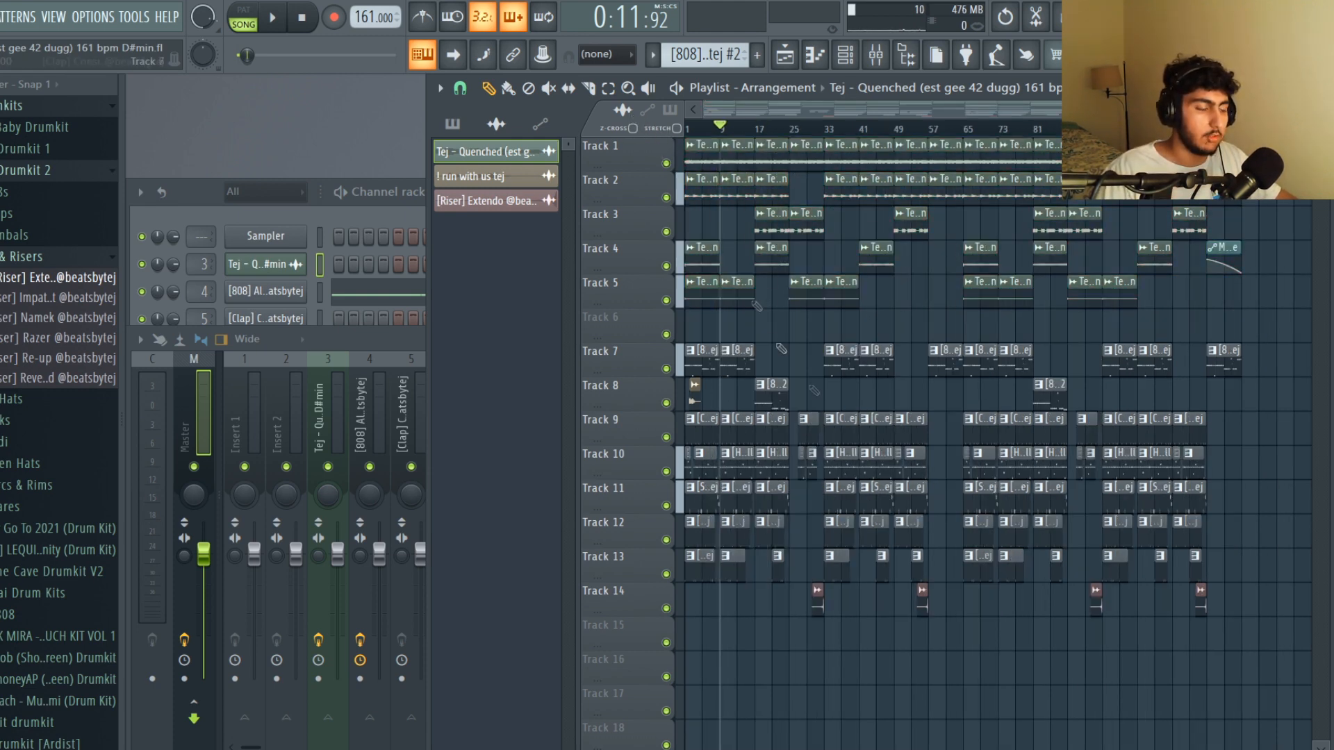
# Highlight the 808 and drum clips that start at bar 9 on tracks 7 to 13.
pyautogui.scroll(5, 746, 337)
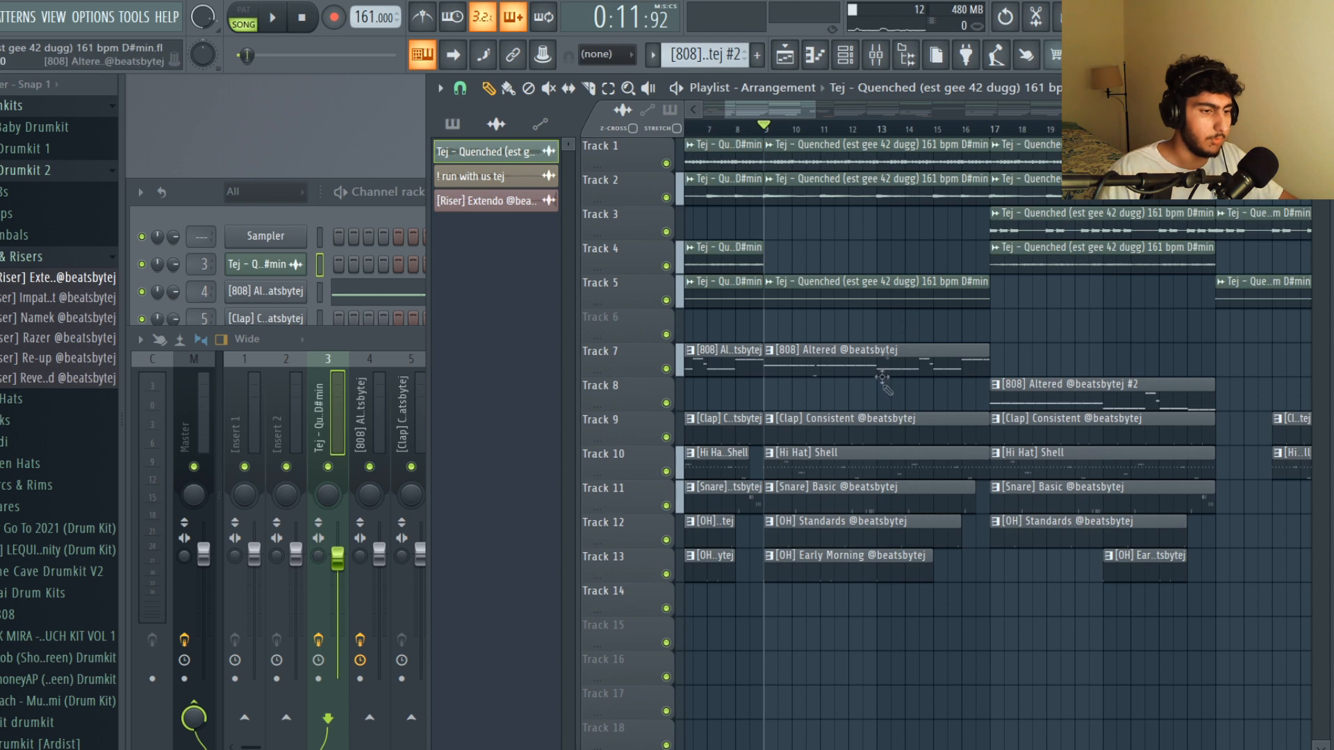
pyautogui.moveTo(903, 618); pyautogui.dragTo(821, 342)
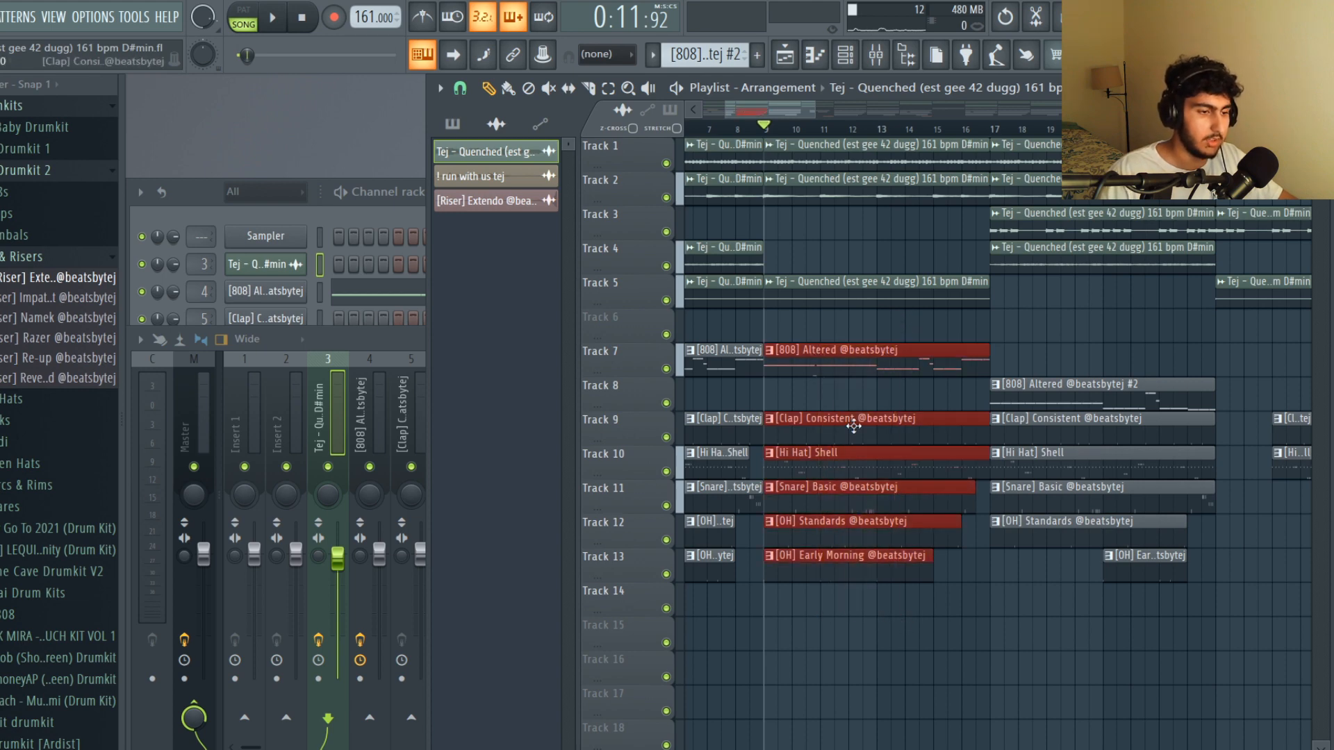
pyautogui.click(863, 407)
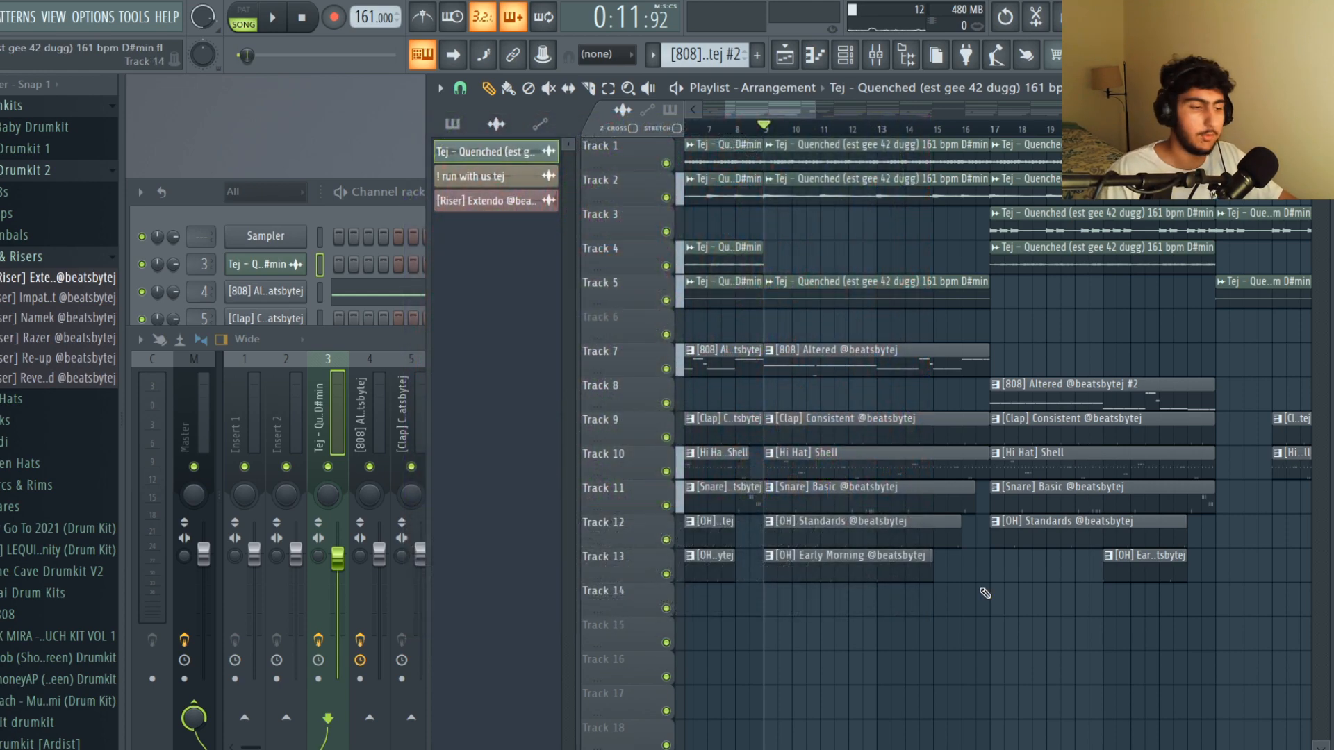
# Open the [Clap] Consistent pattern, preview the C5 clap sound, and highlight the softer extra clap in bar 8.
pyautogui.doubleClick(778, 422)
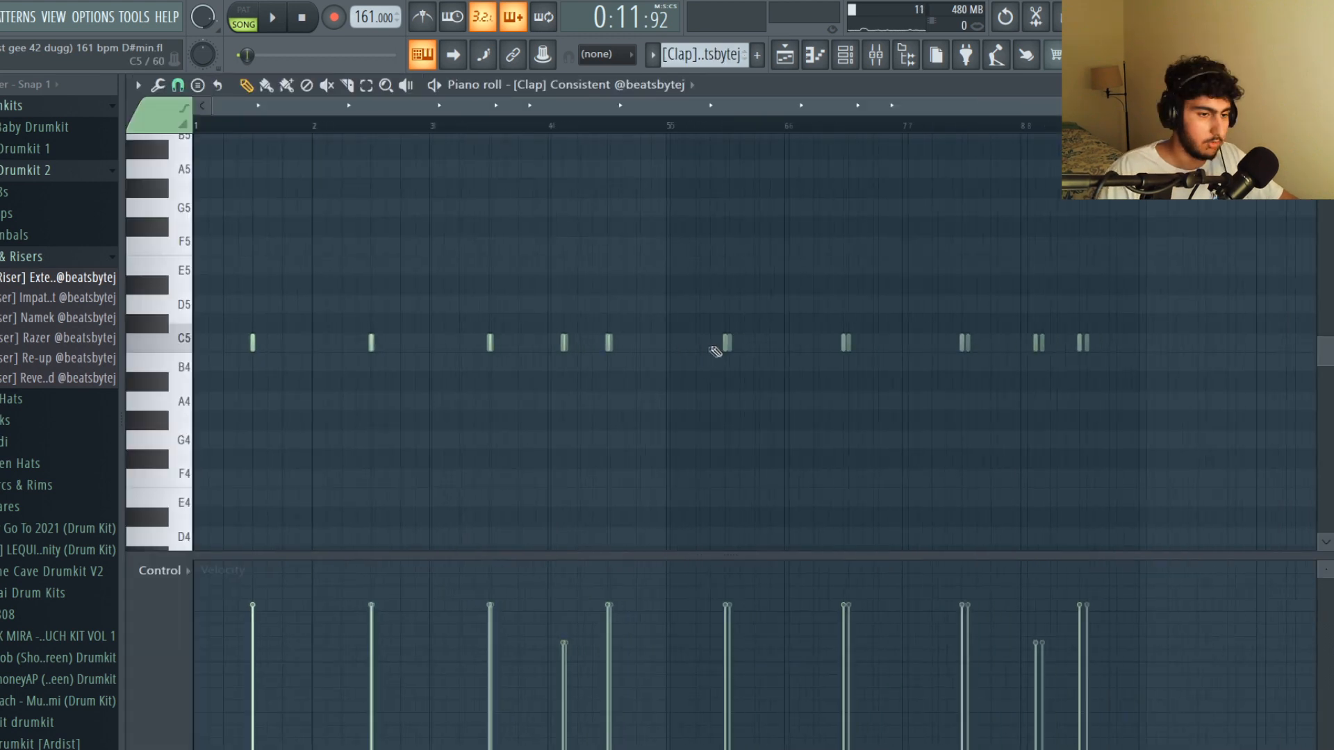
pyautogui.click(184, 340)
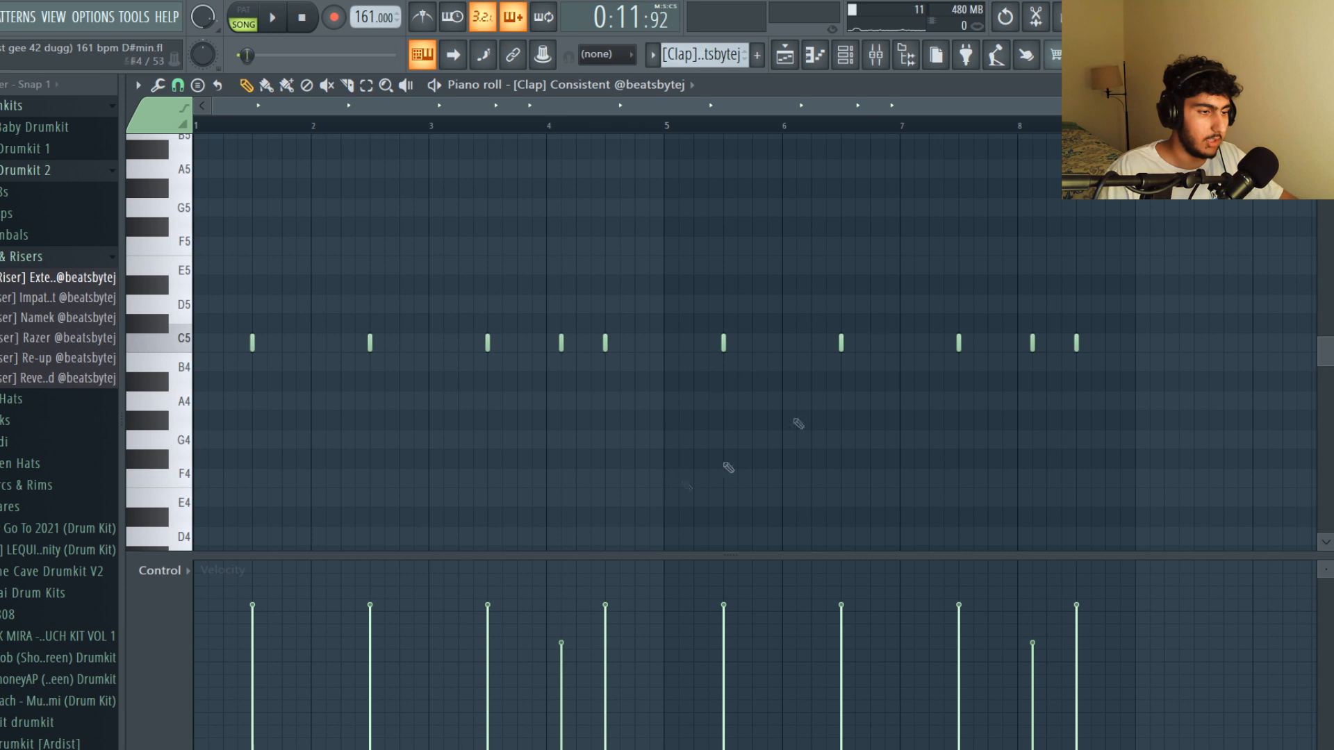
pyautogui.moveTo(1047, 375); pyautogui.dragTo(1001, 314)
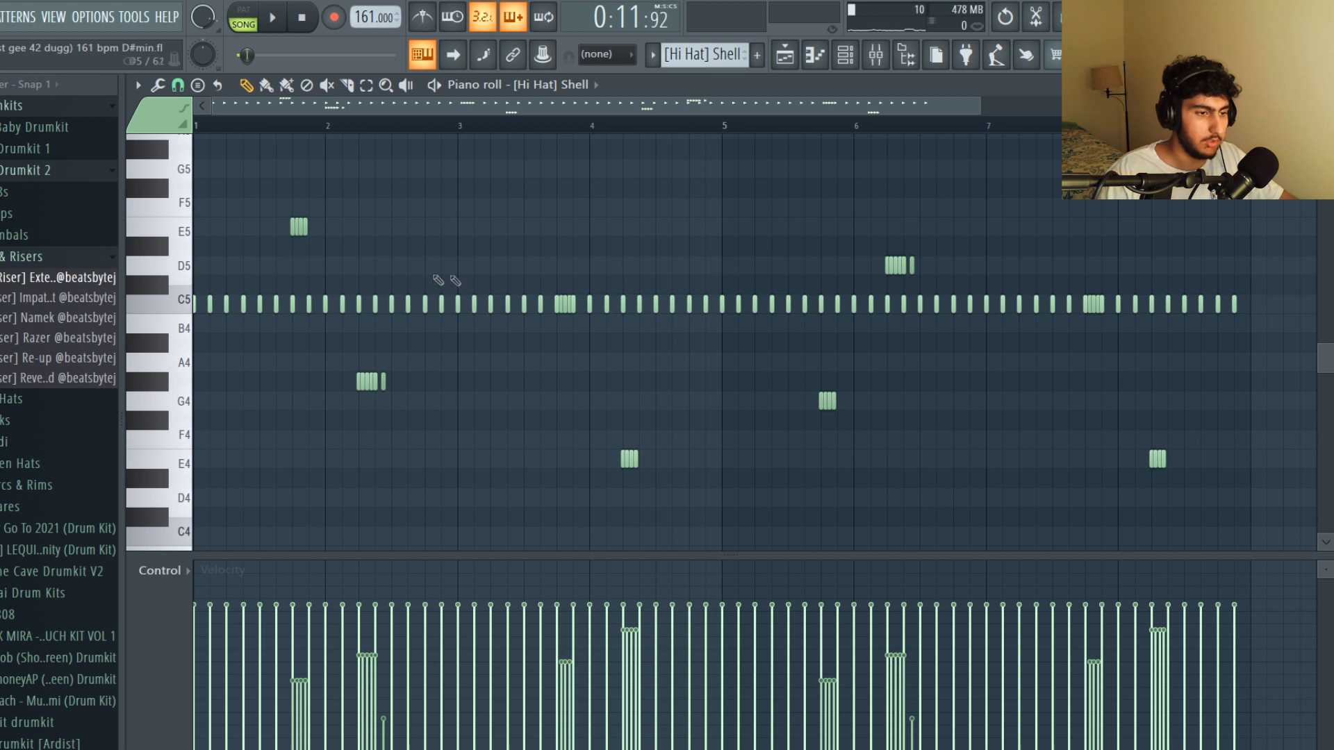
# Highlight the C5 notes of the [Hi Hat] Shell pattern, and check its snap options and the channel's miscellaneous settings.
pyautogui.keyDown('ctrl'); pyautogui.click(165, 300); pyautogui.keyUp('ctrl')
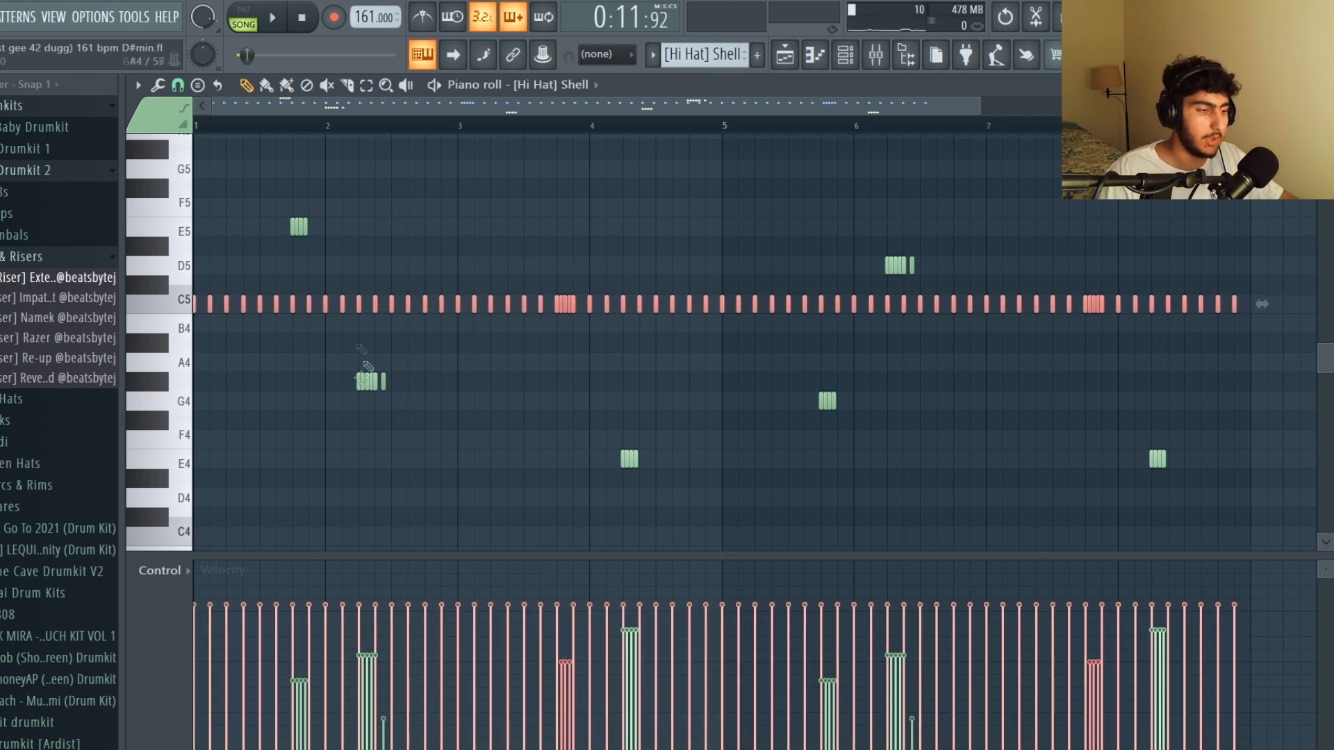
pyautogui.click(1018, 363)
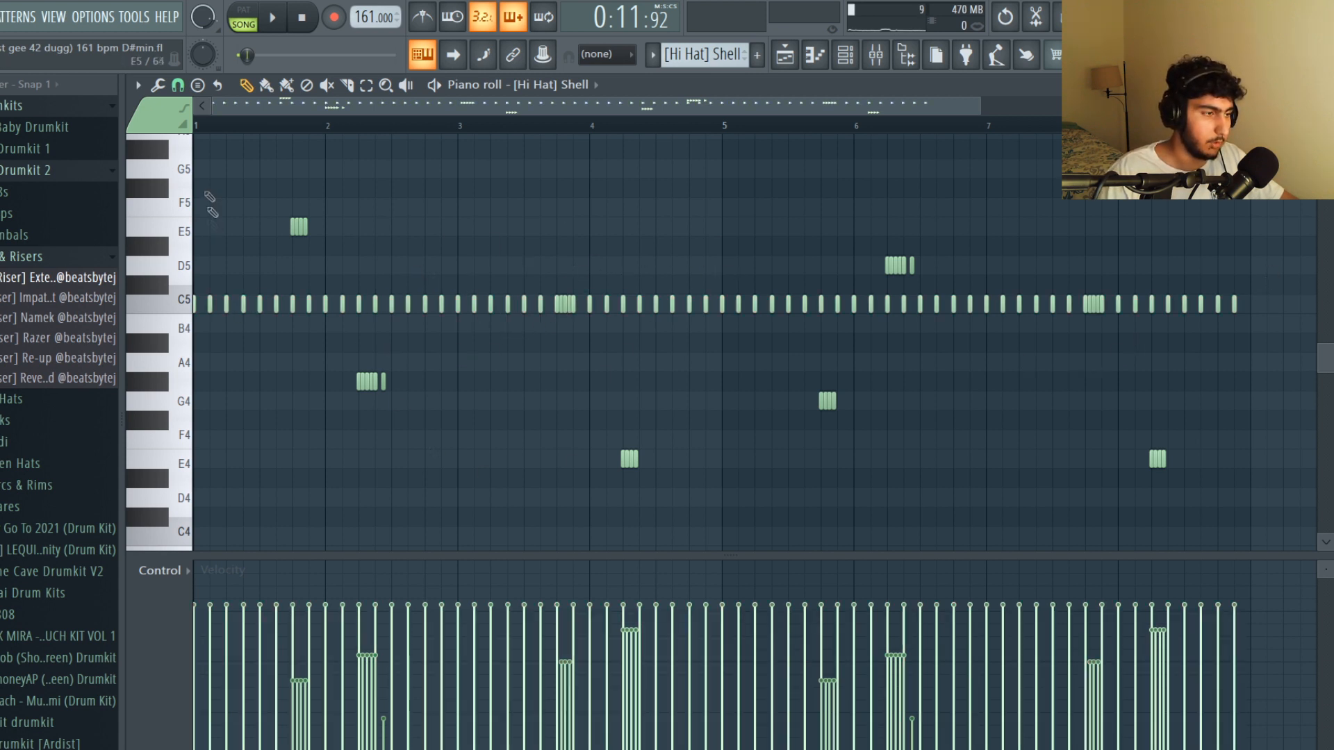
pyautogui.click(182, 86)
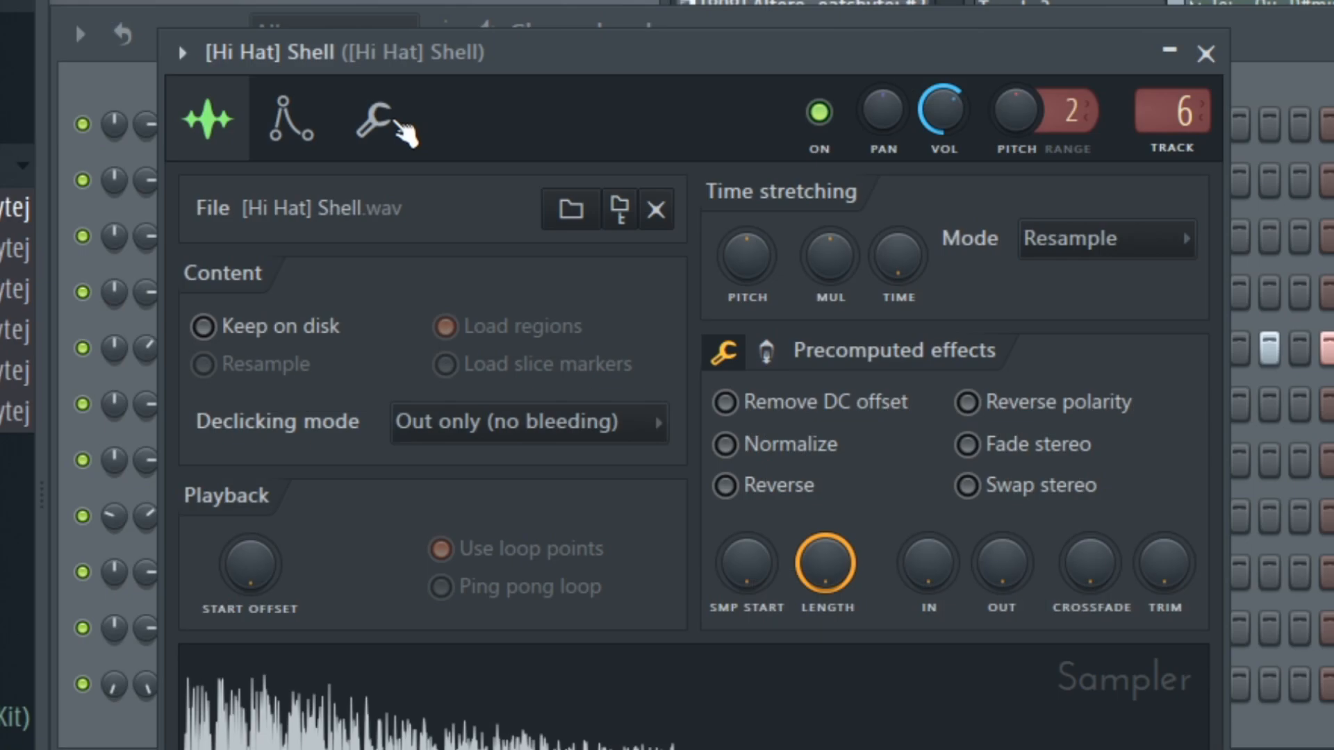
pyautogui.click(399, 124)
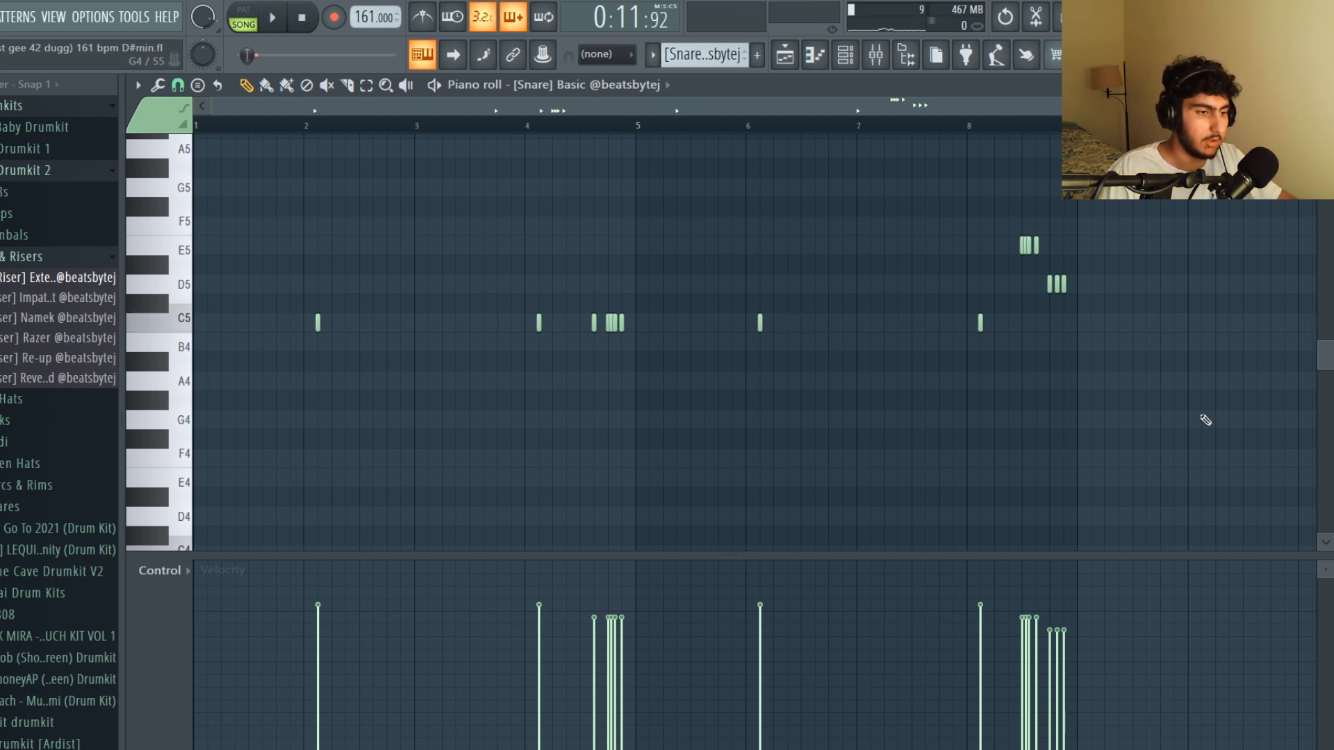
# Highlight the main C5 snares, then the quick rolls in bars 4 and 8 of the [Snare] Basic pattern, and play it.
pyautogui.moveTo(1010, 324); pyautogui.dragTo(696, 363)
pyautogui.moveTo(564, 323); pyautogui.dragTo(194, 351)
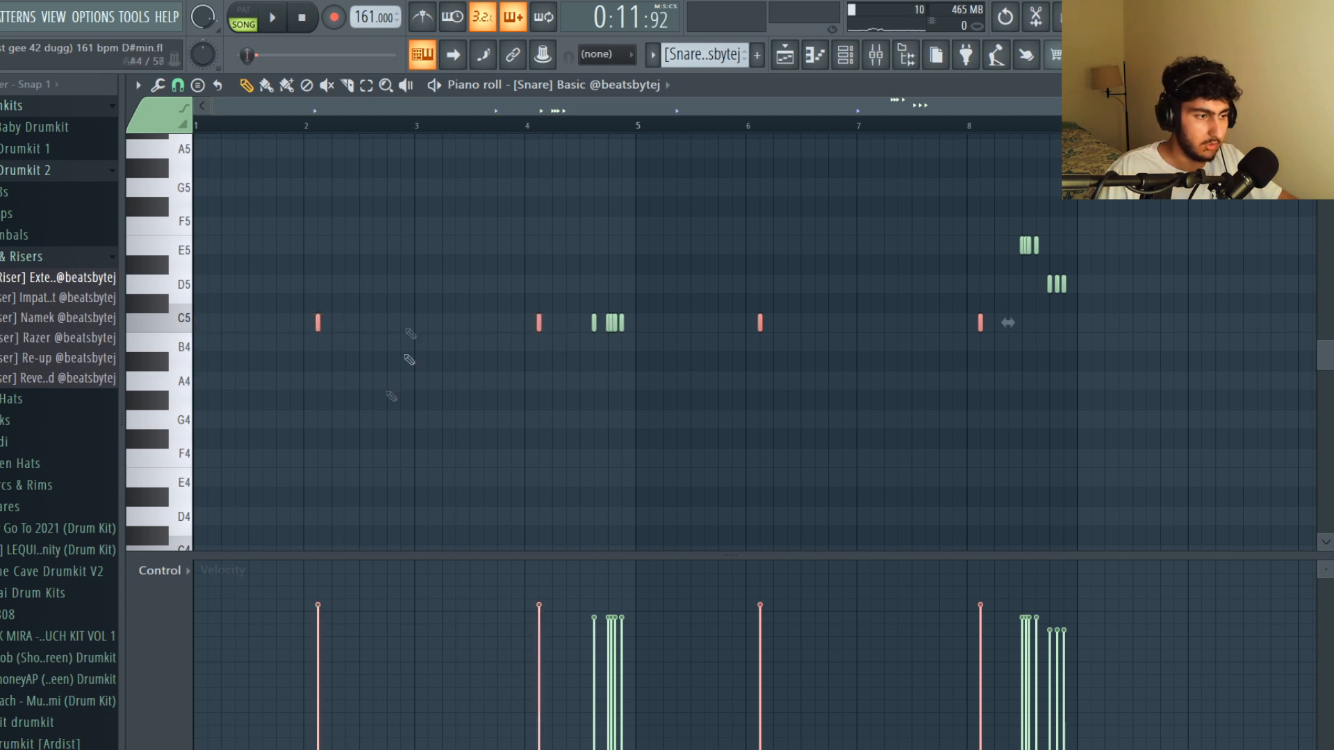
pyautogui.moveTo(658, 314); pyautogui.dragTo(602, 332)
pyautogui.moveTo(1092, 238); pyautogui.dragTo(951, 252)
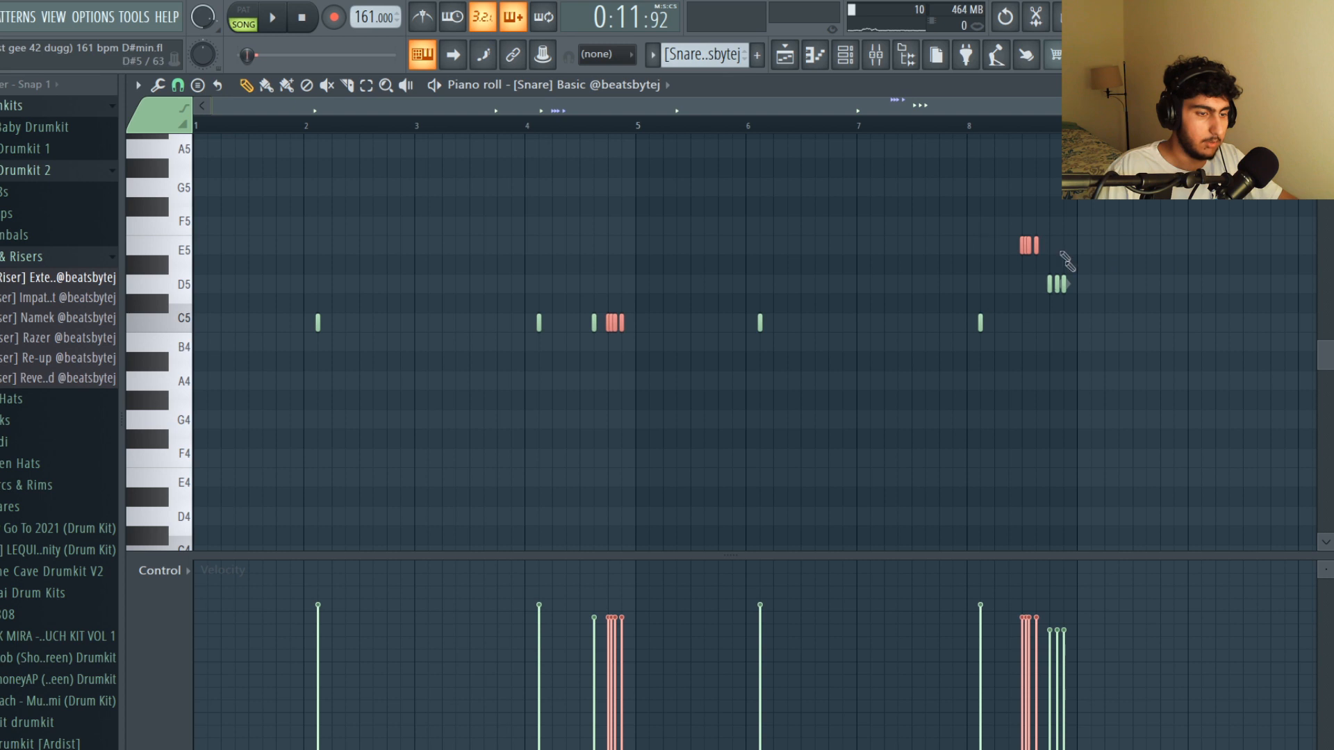
pyautogui.click(714, 262)
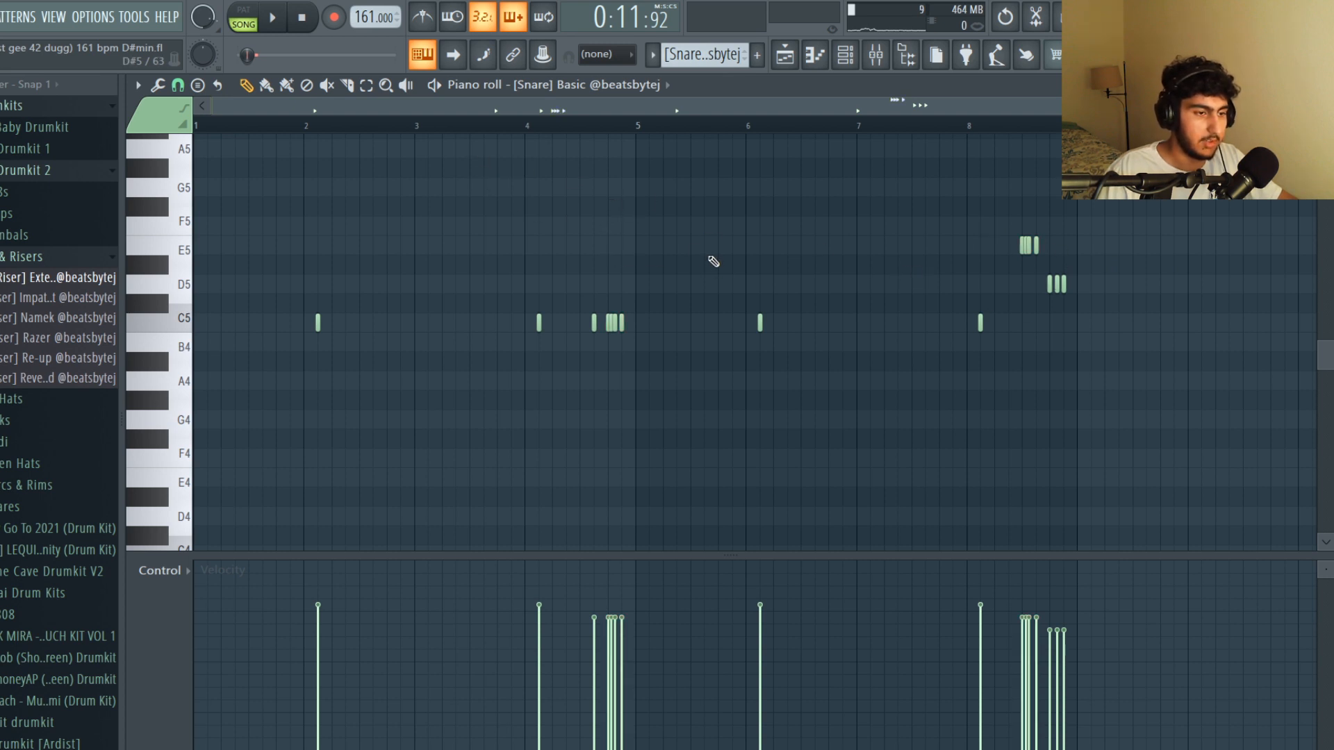
pyautogui.press('space')
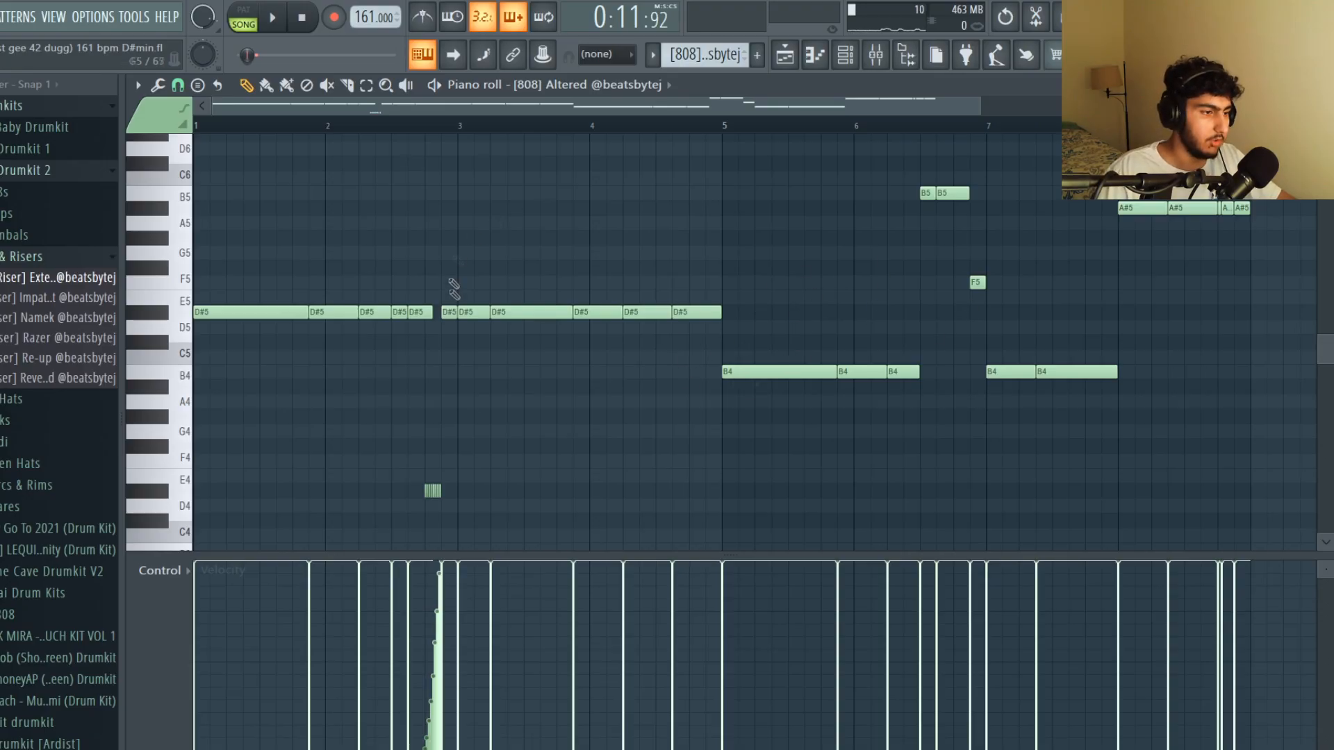
# Highlight the D#5 notes and the note groups of bars 5 to 8 in the [808] Altered pattern, finishing with all notes selected and deselected.
pyautogui.scroll(-1, 496, 243)
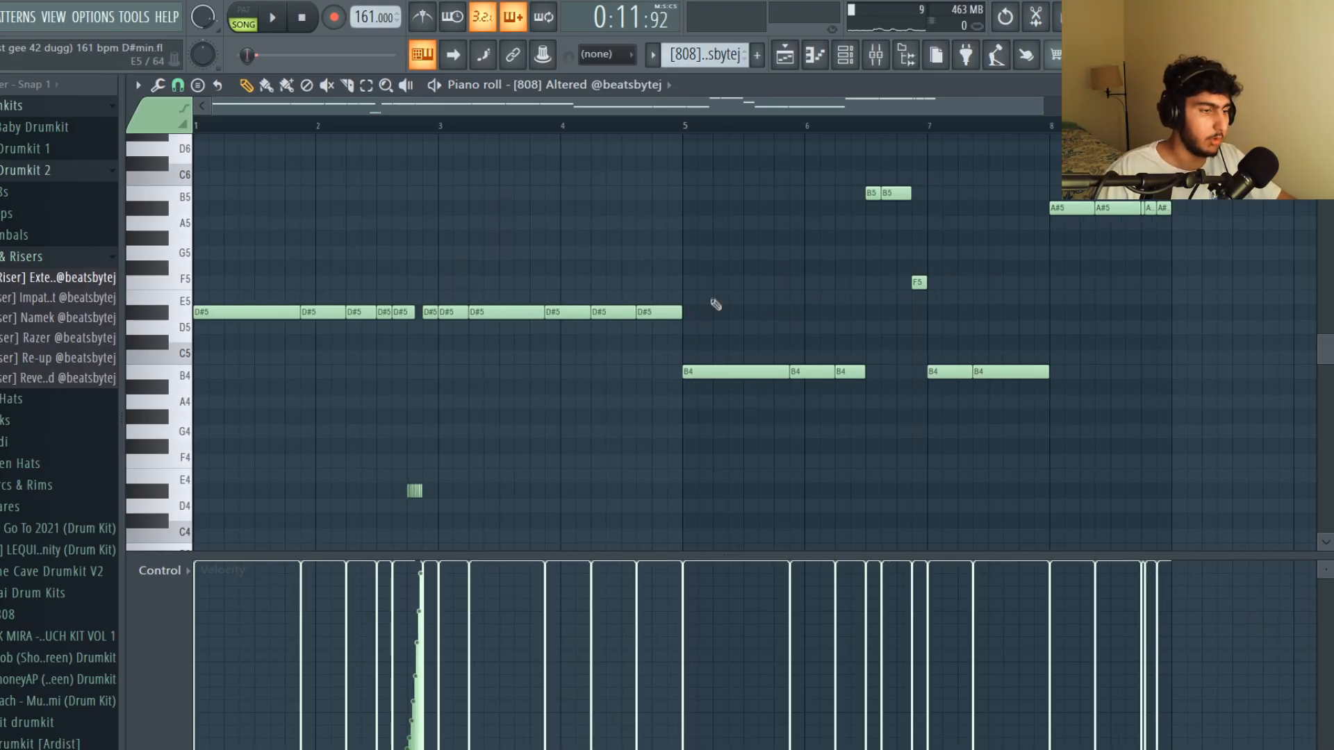
pyautogui.moveTo(756, 262); pyautogui.dragTo(225, 356)
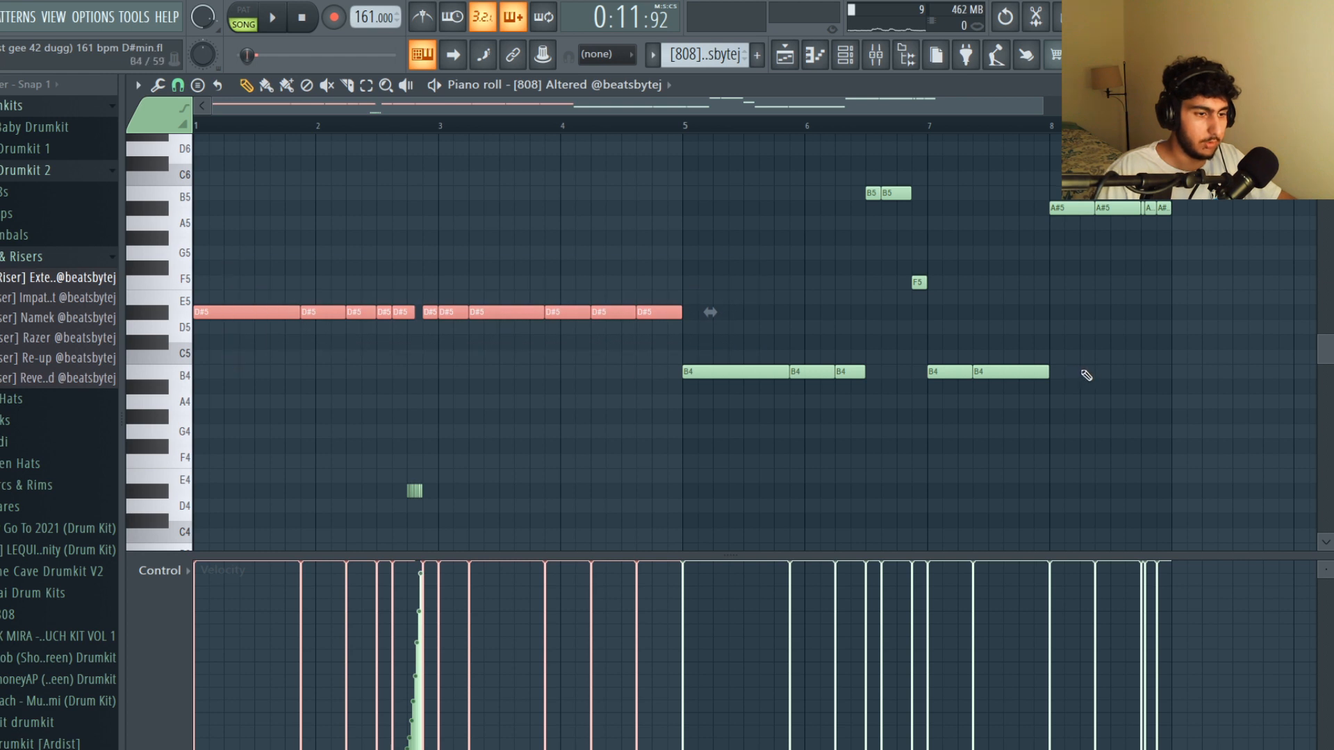
pyautogui.moveTo(915, 355); pyautogui.dragTo(699, 368)
pyautogui.moveTo(878, 211); pyautogui.dragTo(907, 189)
pyautogui.moveTo(1228, 209); pyautogui.dragTo(958, 396)
pyautogui.hotkey('ctrl', 'a')
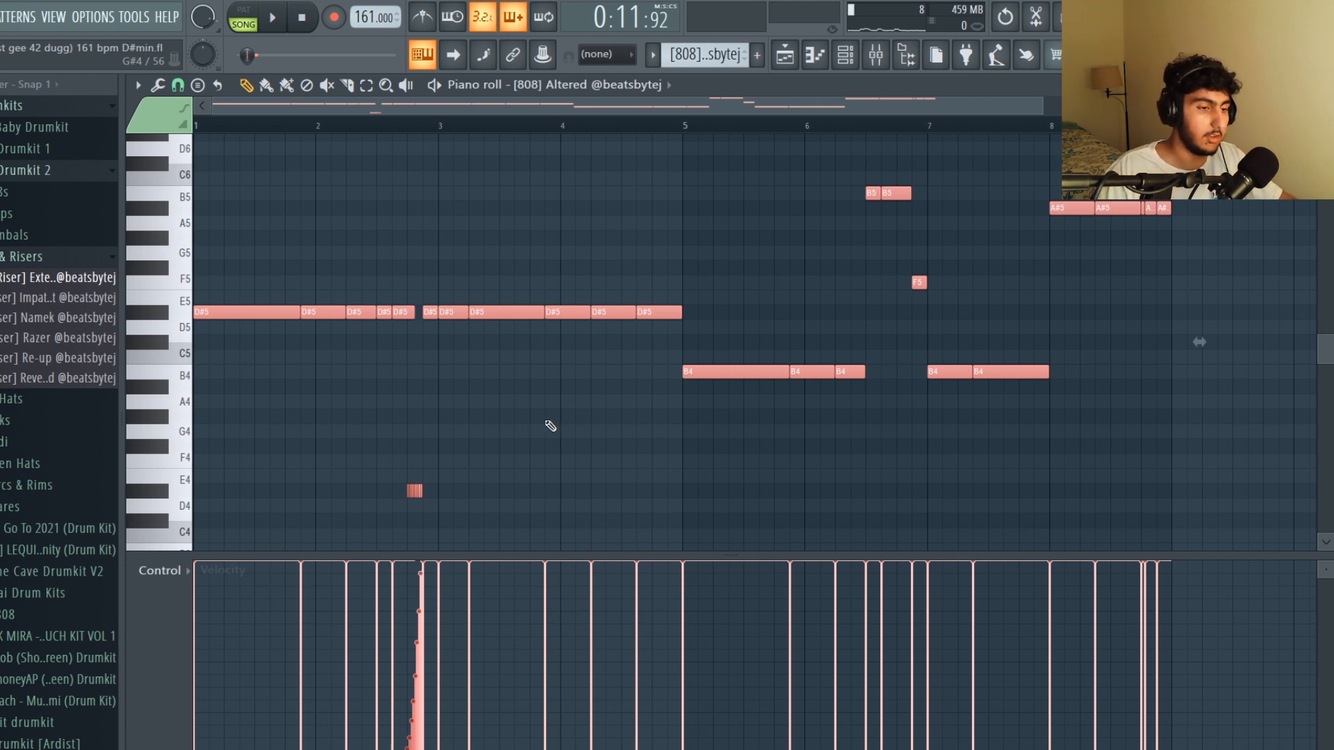
pyautogui.hotkey('ctrl', 'd')
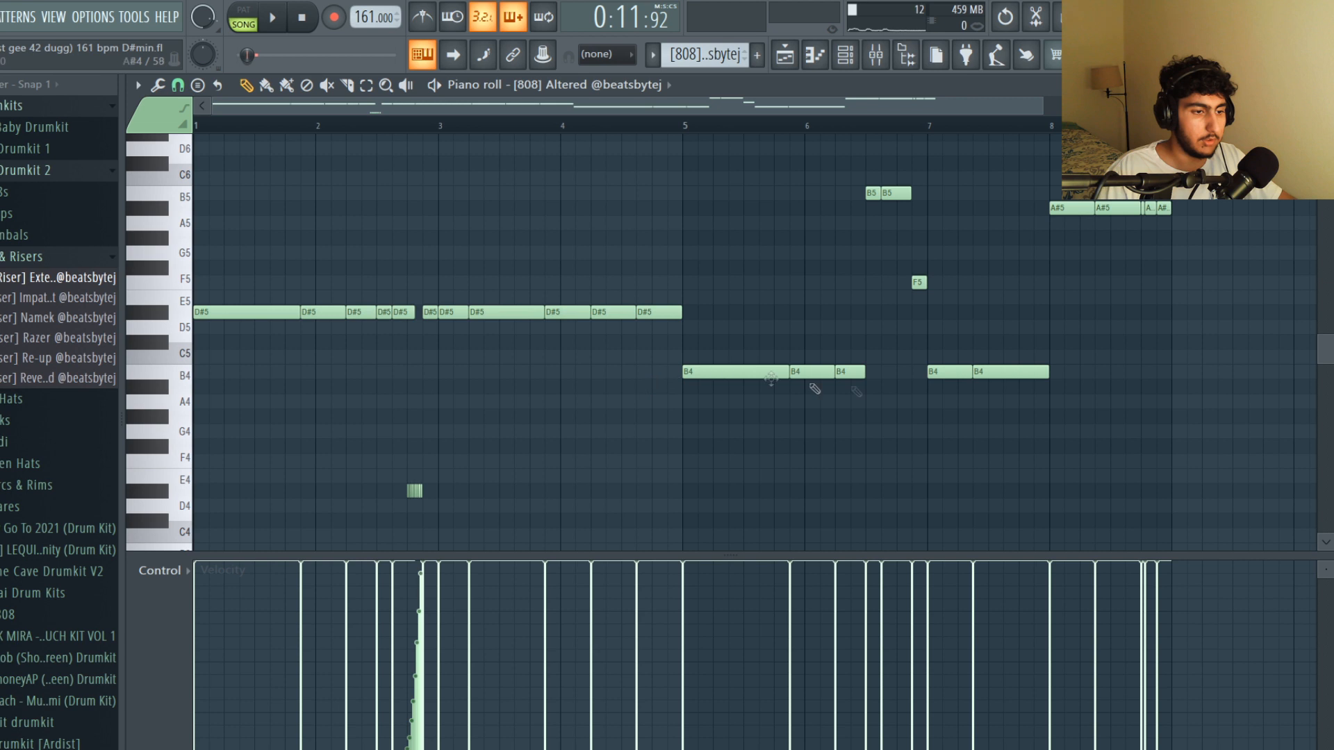
# Highlight the D#4 roll near the end of bar 2 of the 808 pattern and set the snap to 1/4 step.
pyautogui.moveTo(358, 513); pyautogui.dragTo(460, 440)
pyautogui.moveTo(920, 536); pyautogui.dragTo(600, 423)
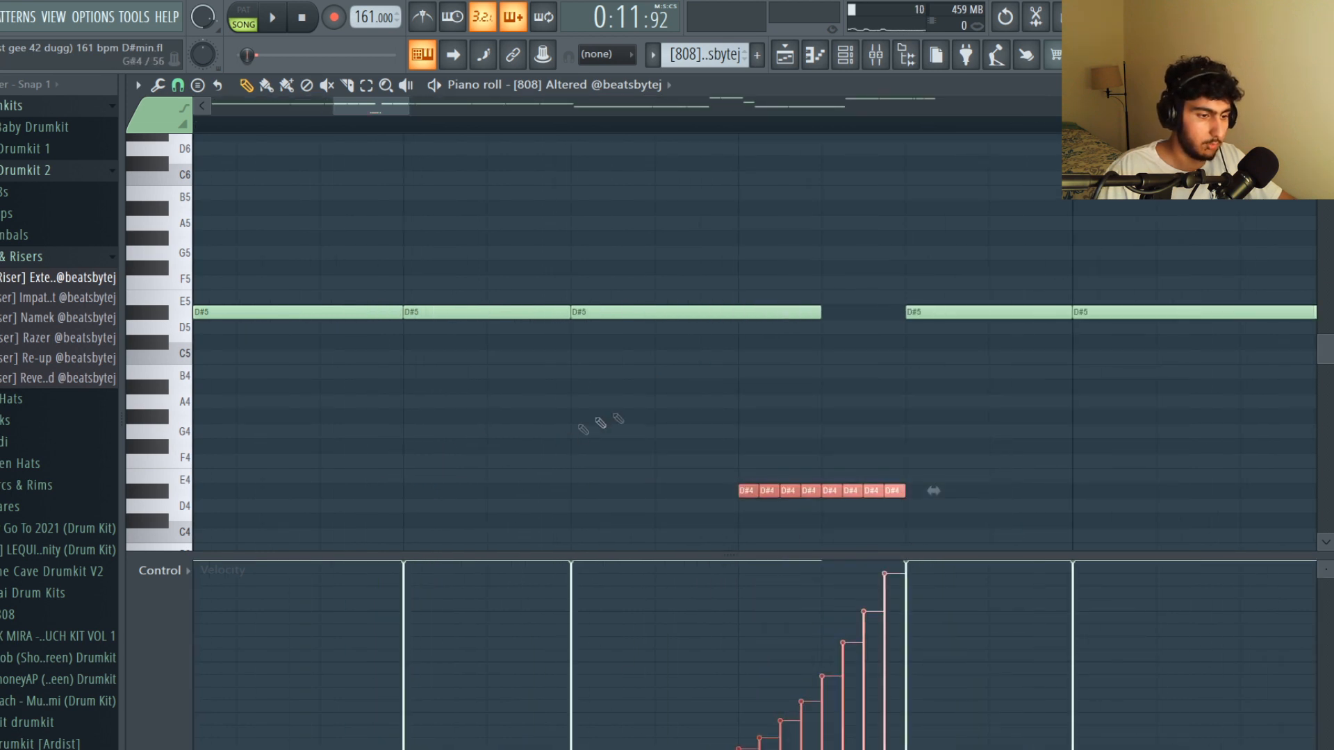
pyautogui.click(187, 100)
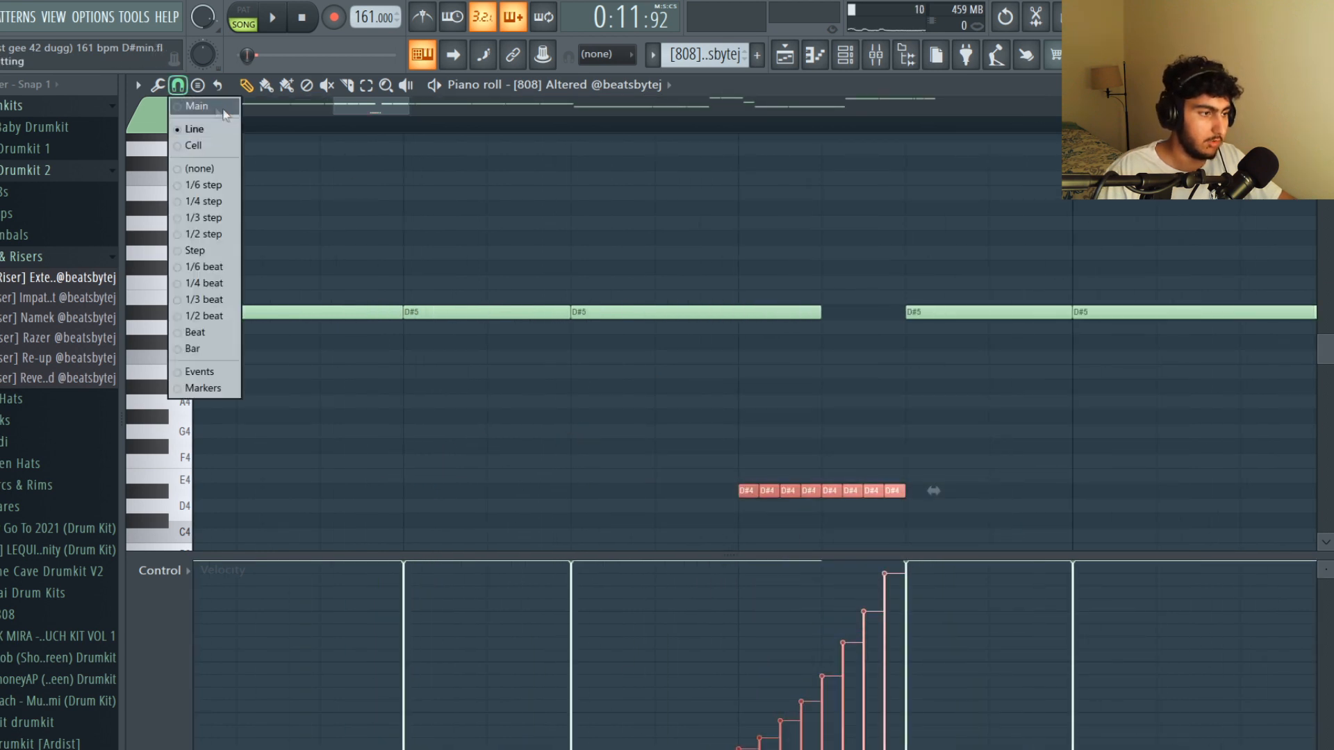
pyautogui.click(209, 207)
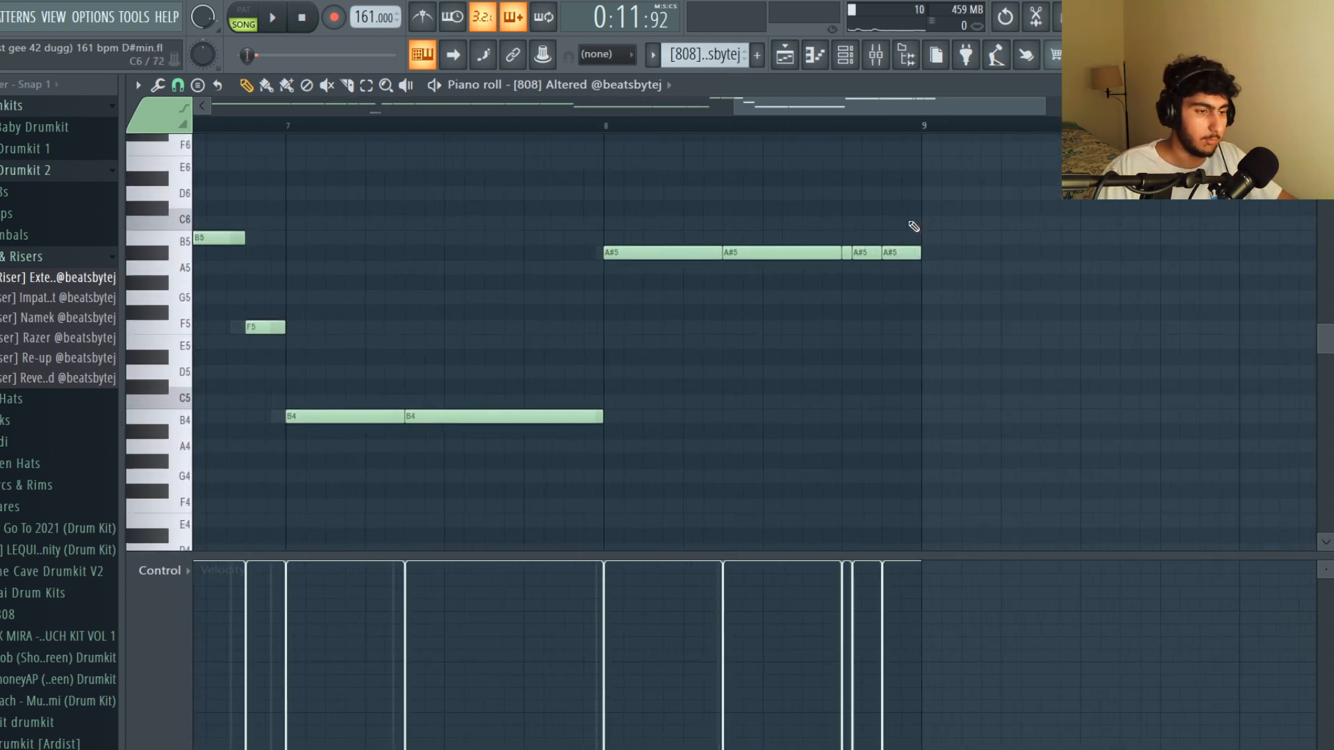
# Highlight the short A#5 notes in bar 8 of the 808 pattern and set the snap to 1/2 step.
pyautogui.moveTo(994, 229); pyautogui.dragTo(735, 285)
pyautogui.click(182, 87)
pyautogui.click(220, 228)
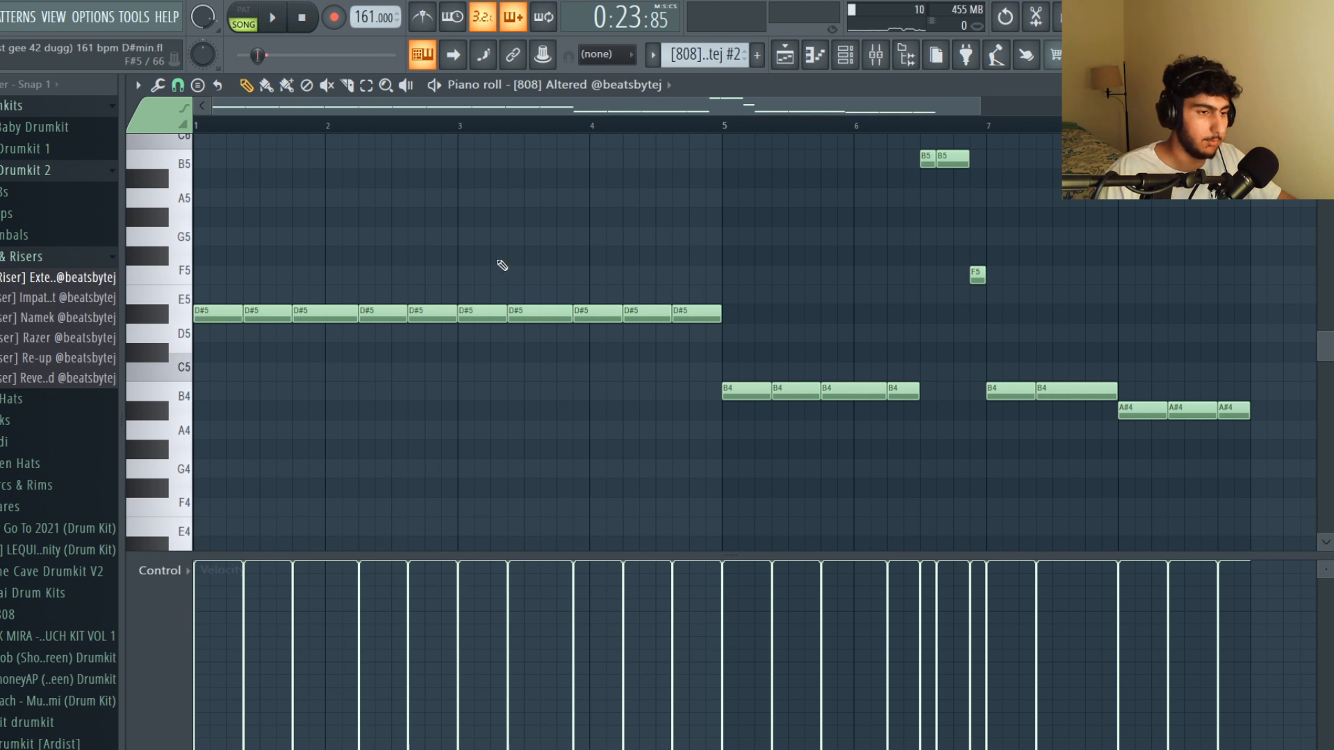
# Look over the full note layout of the second [808] Altered pattern and play it.
pyautogui.scroll(-1, 507, 271)
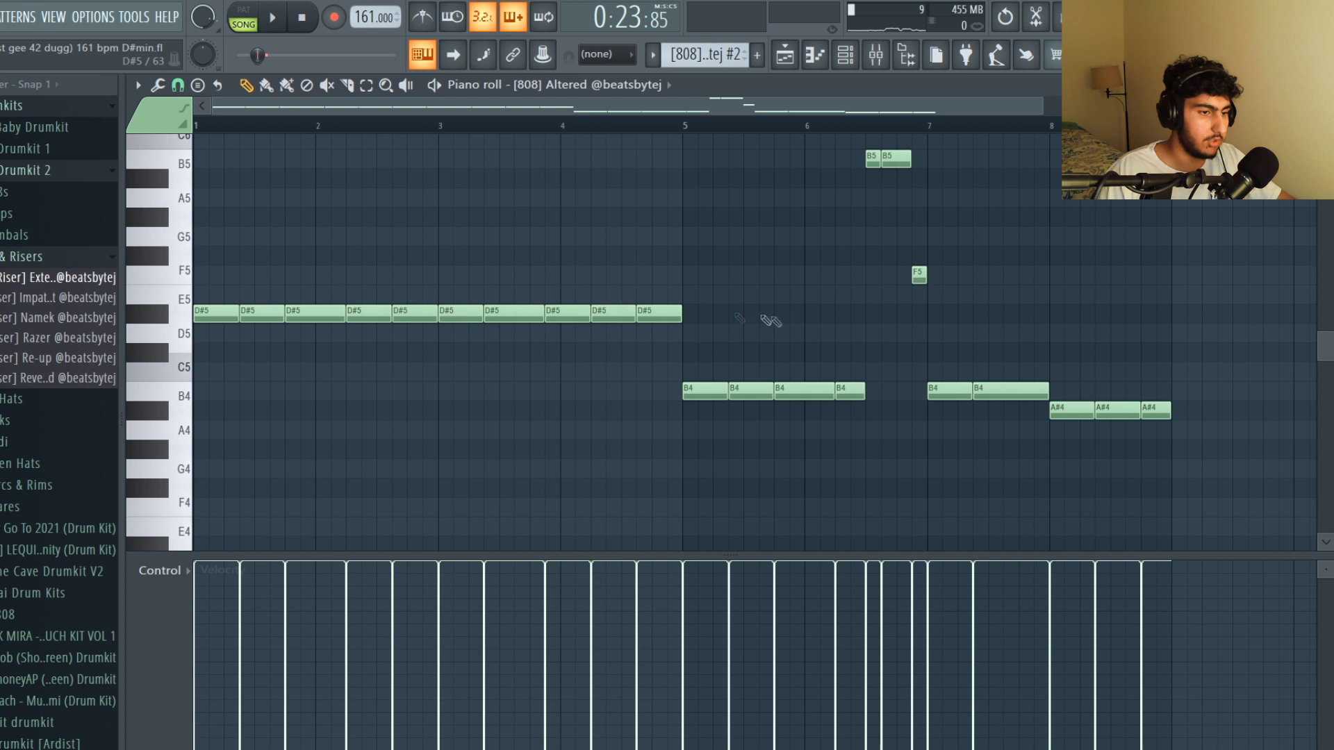
pyautogui.scroll(1, 978, 313)
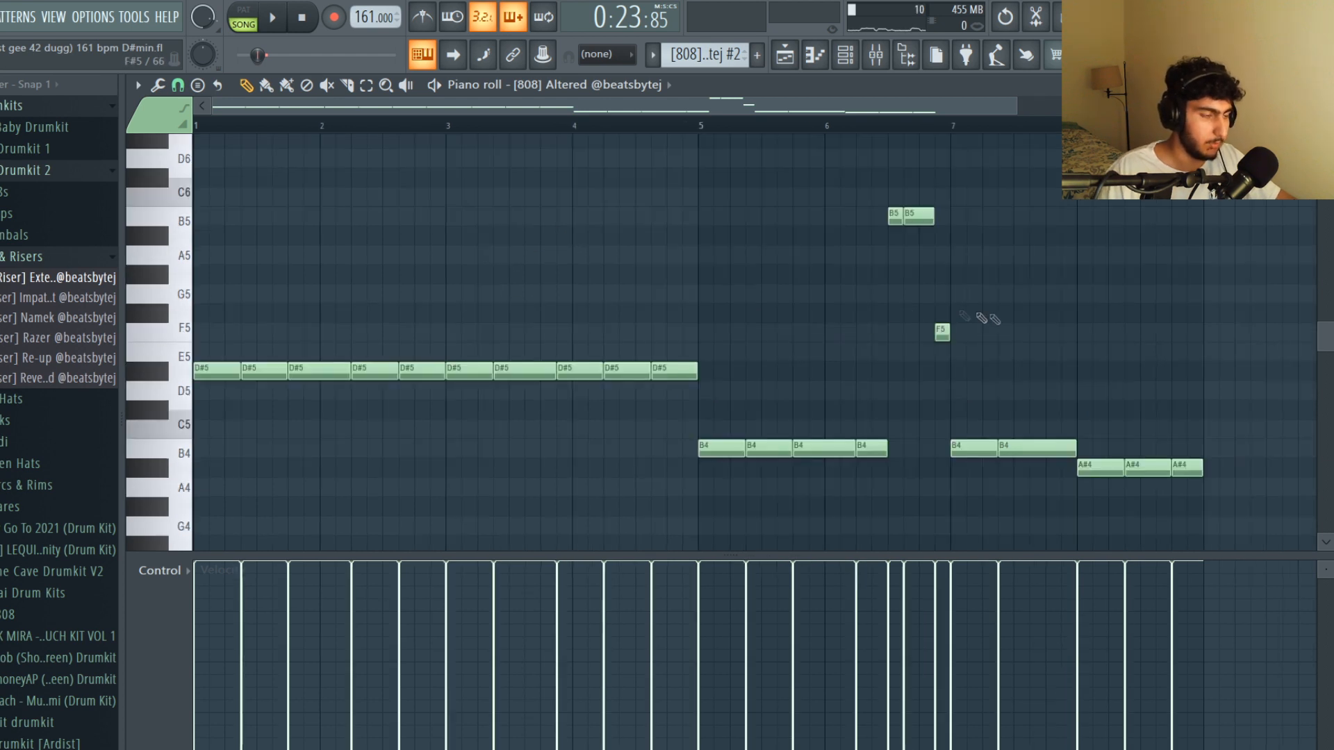
pyautogui.press('space')
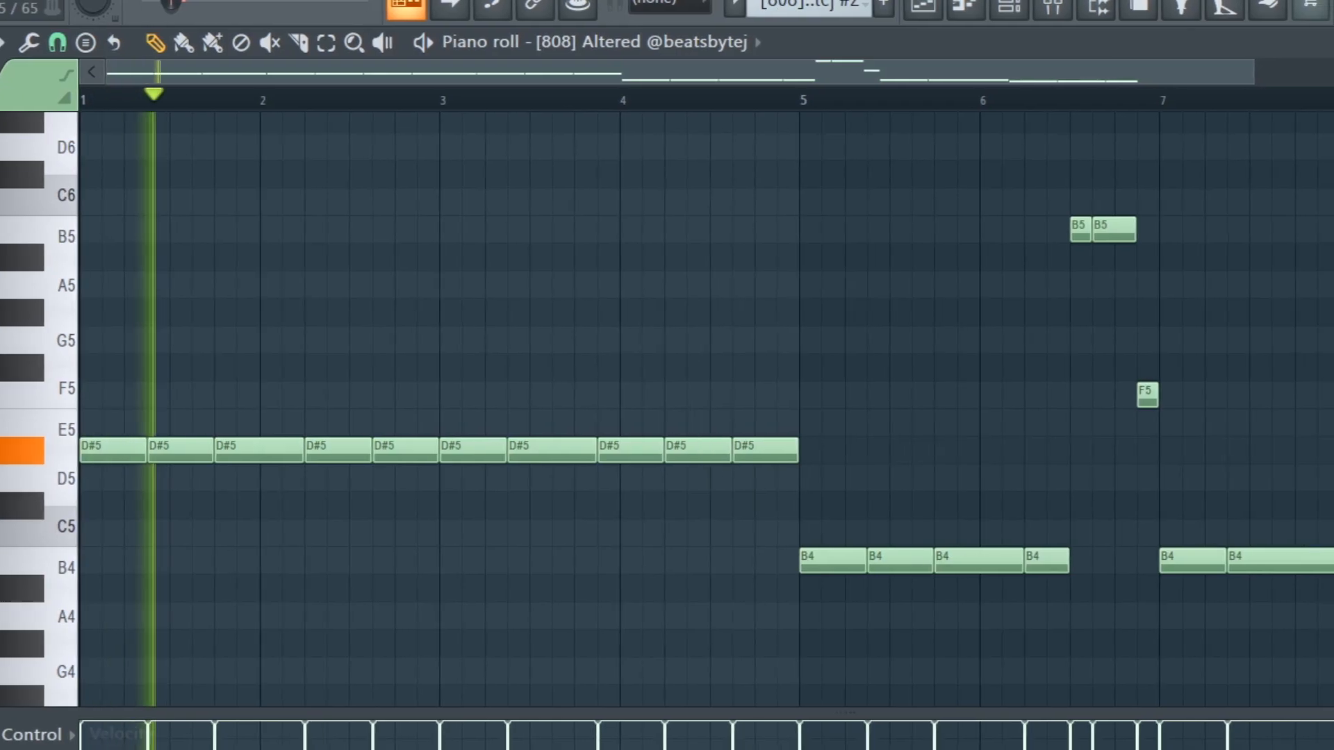